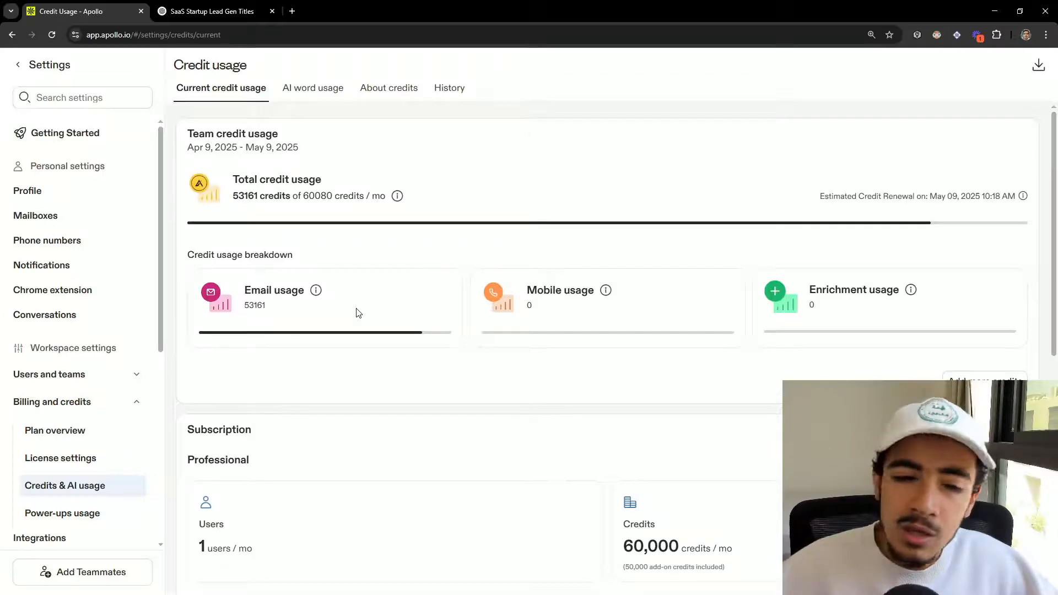
Review the team's total credit usage against the monthly allowance.
drag(361, 197, 302, 204)
click(304, 206)
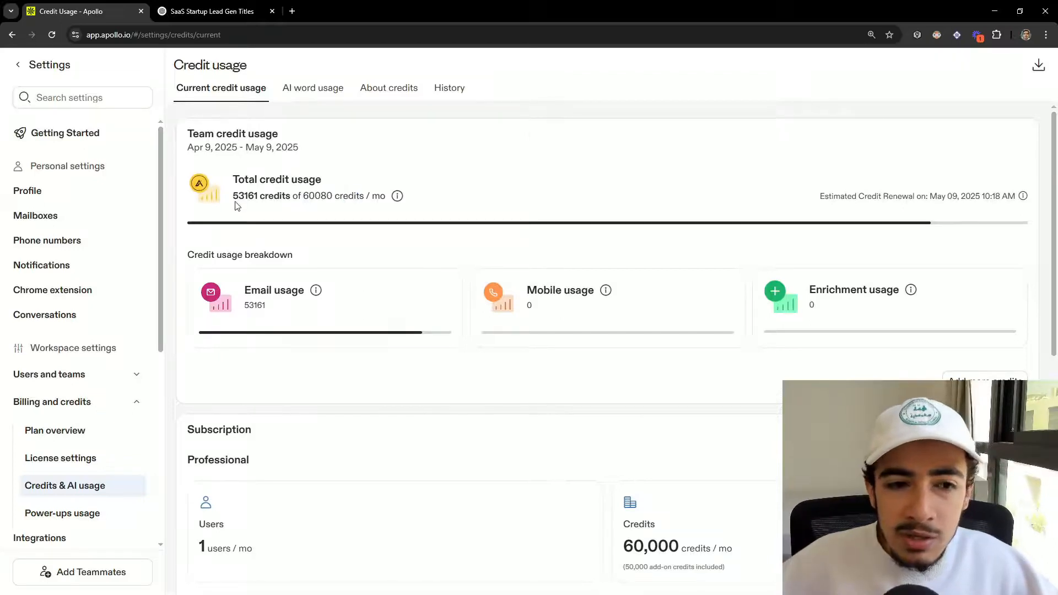
drag(232, 199, 269, 198)
click(283, 210)
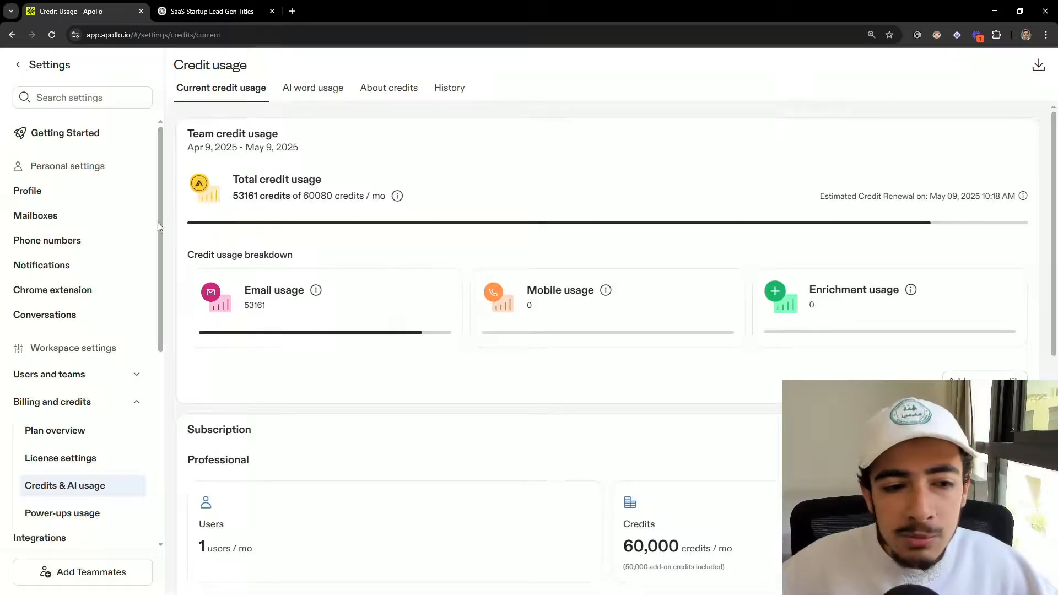
Leave the settings for the People search and open the Job Titles filter's list of titles to include.
click(17, 65)
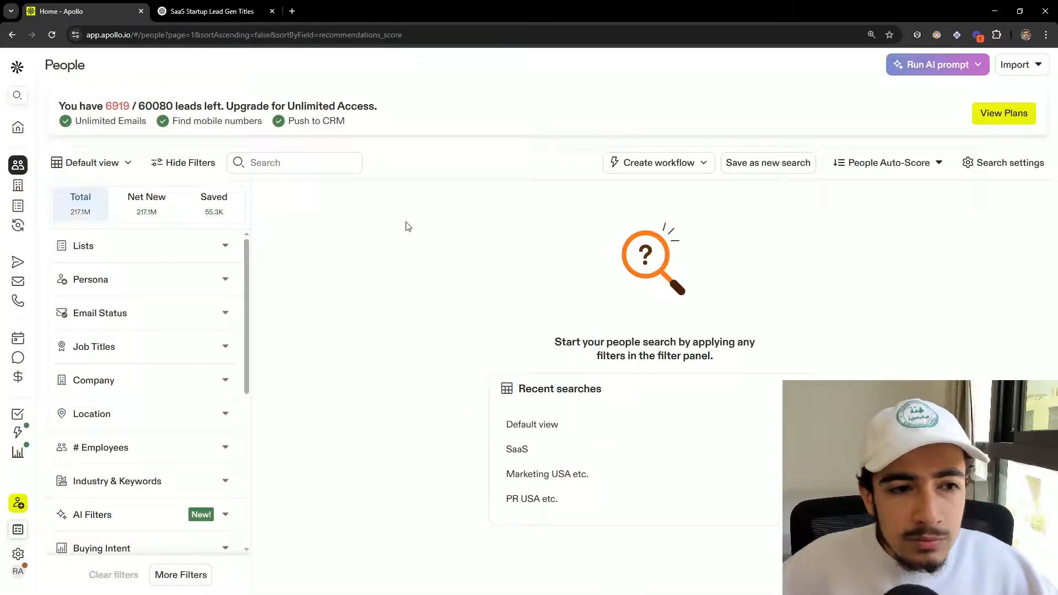
scroll(158, 315, down, 4)
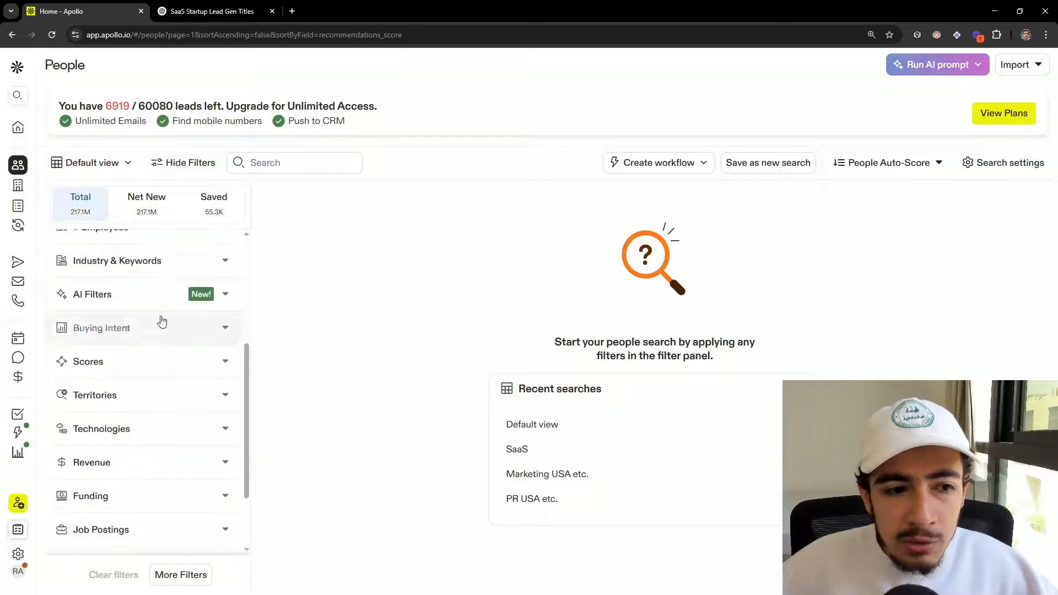
scroll(162, 318, up, 4)
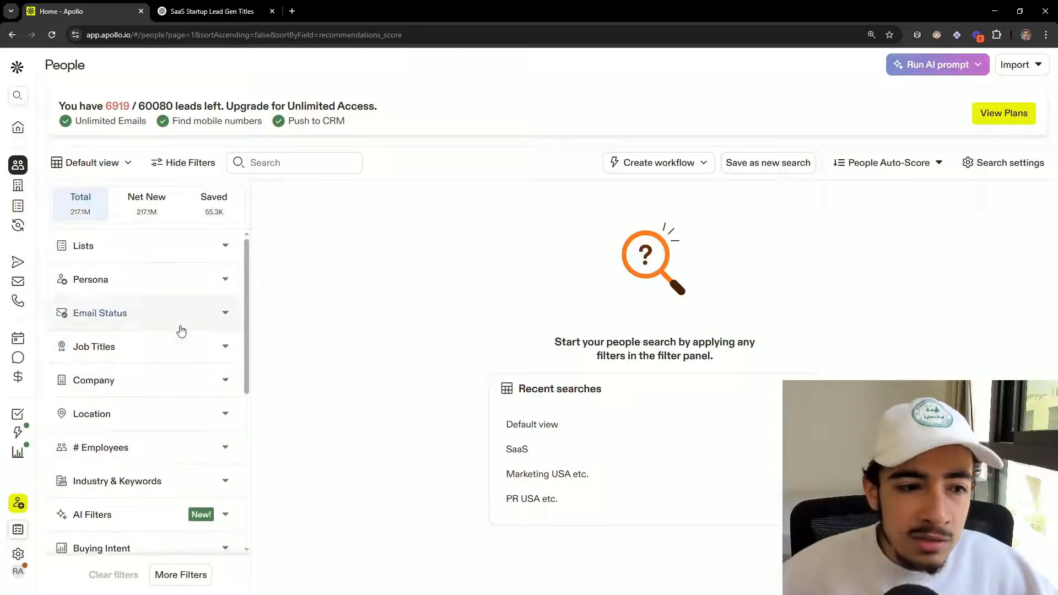
click(111, 347)
scroll(166, 375, down, 2)
click(141, 308)
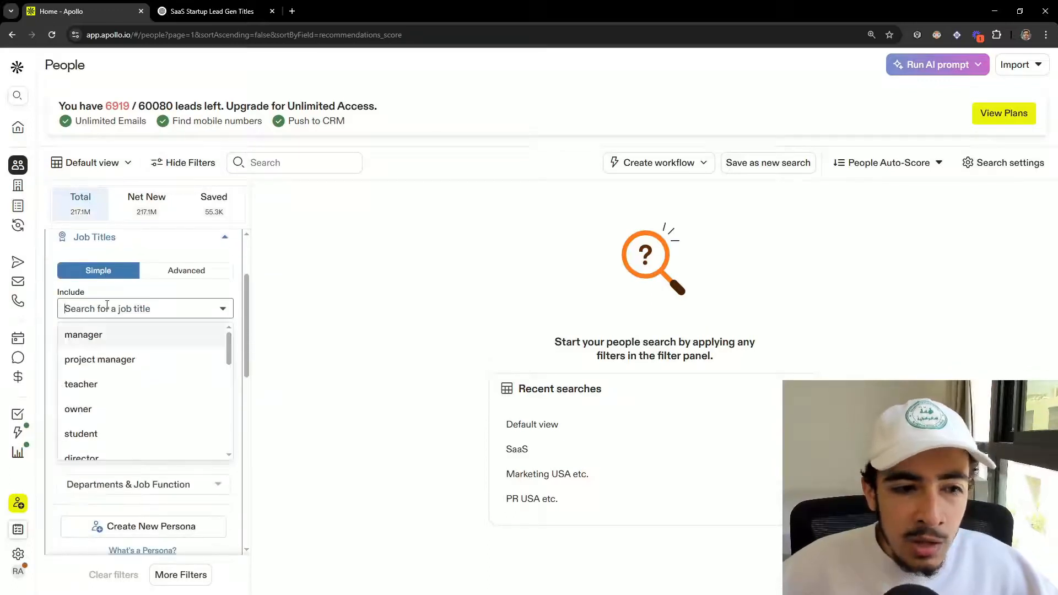
scroll(141, 315, up, 2)
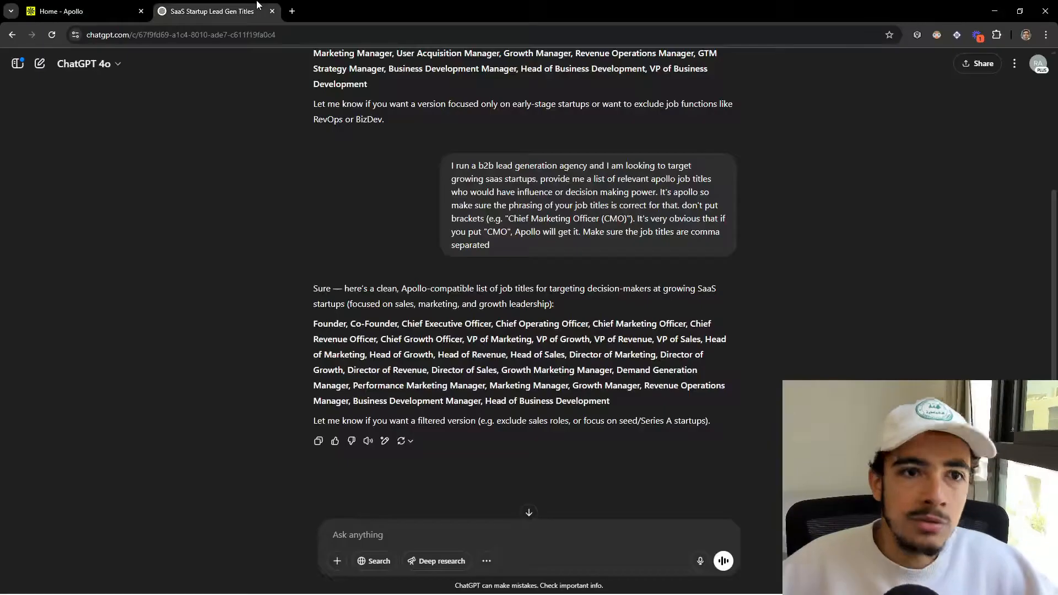
Switch to ChatGPT and review the prompt requesting comma-separated Apollo job titles for decision-makers at growing SaaS startups.
click(262, 13)
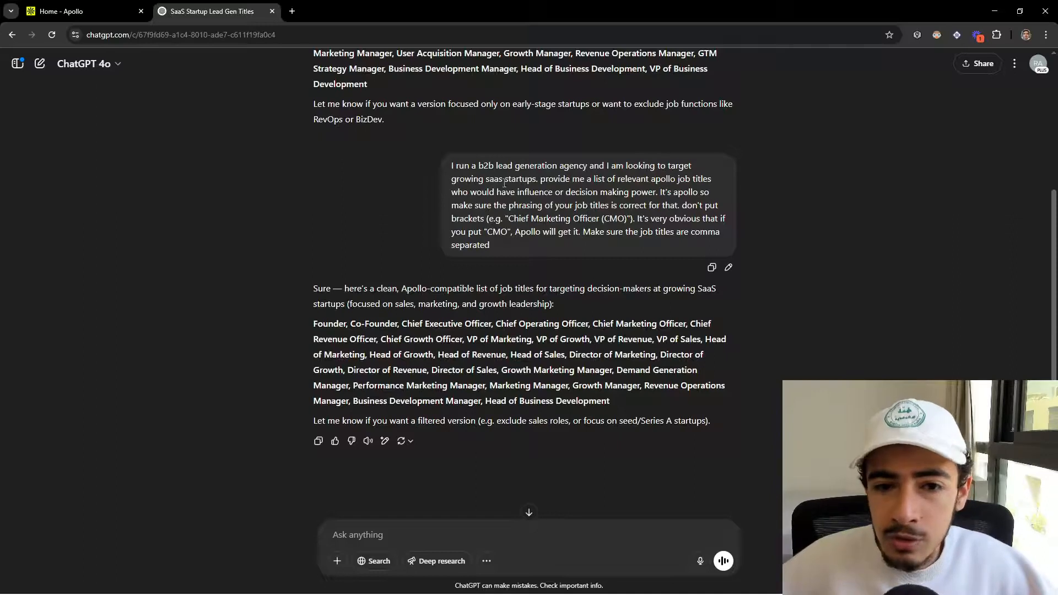
drag(510, 178, 450, 167)
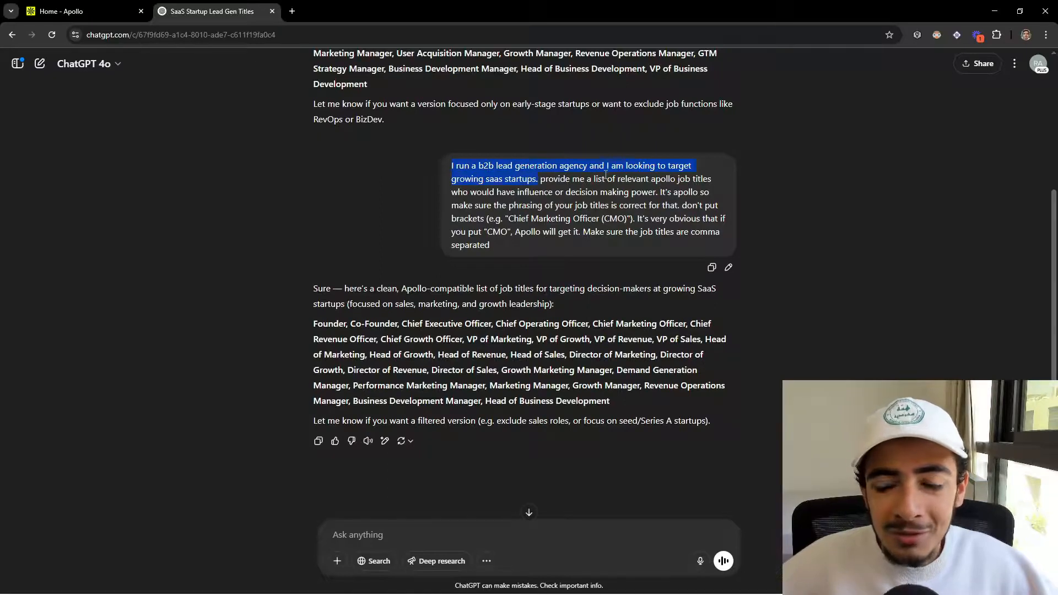
click(542, 181)
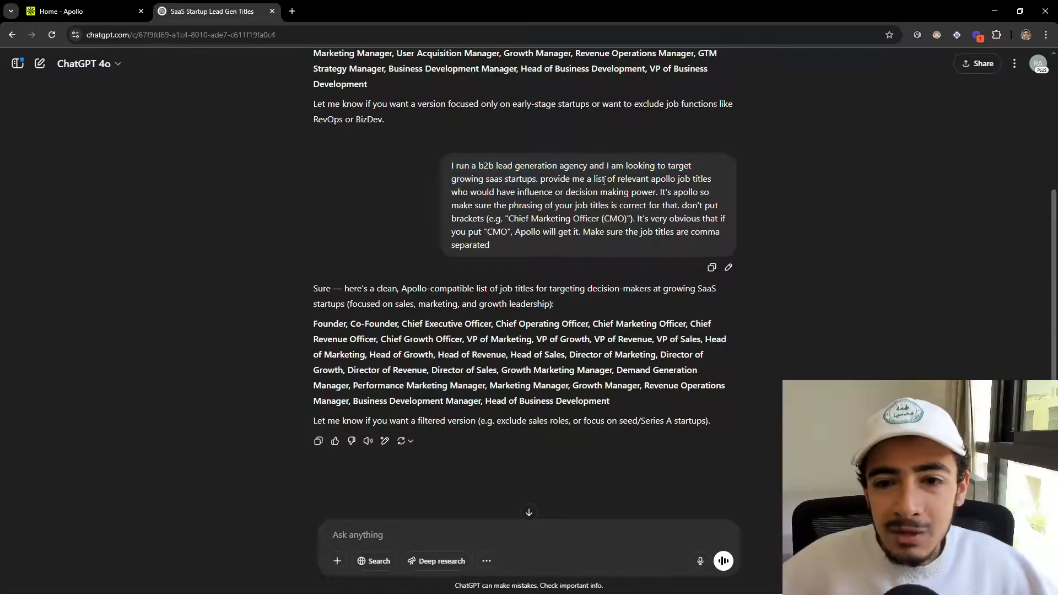
drag(483, 190, 547, 253)
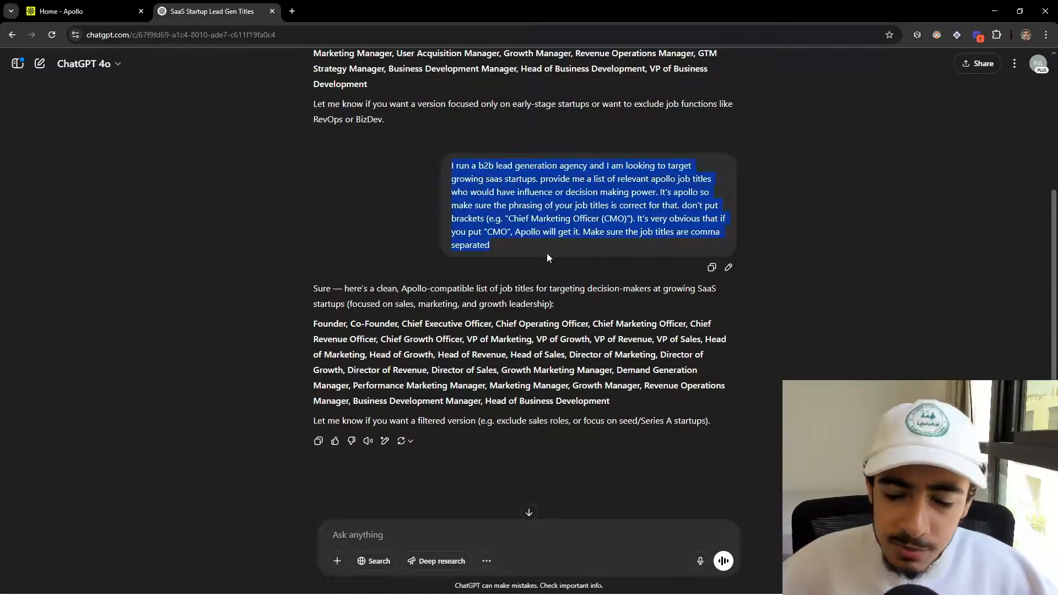
click(547, 253)
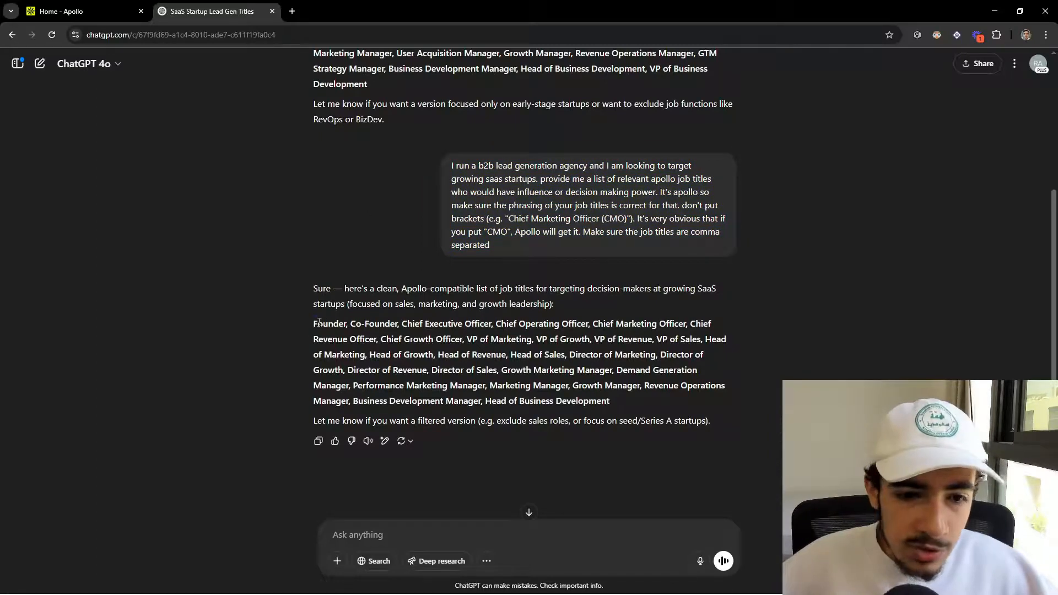
Copy the generated list of job titles, from Founder to Head of Business Development, into Apollo's included job titles filter.
drag(313, 323, 670, 403)
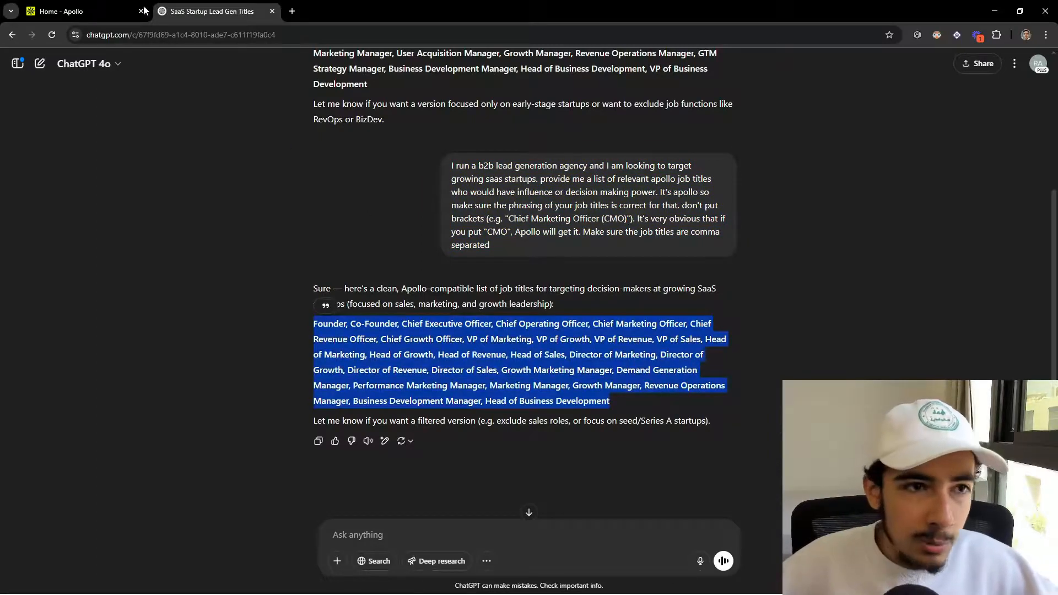
click(109, 11)
click(133, 368)
click(124, 366)
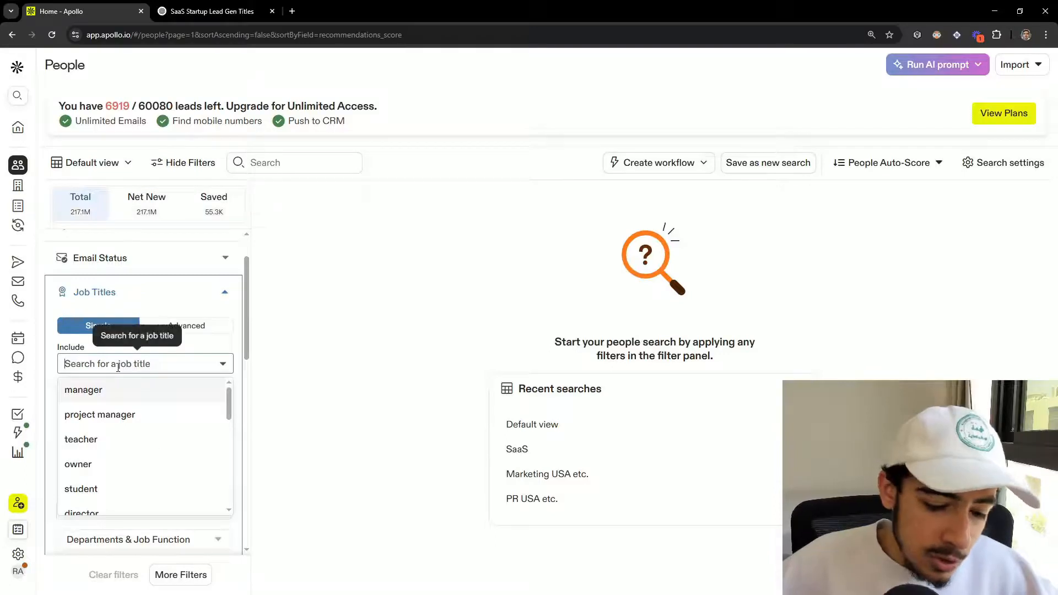
key(ctrl+v)
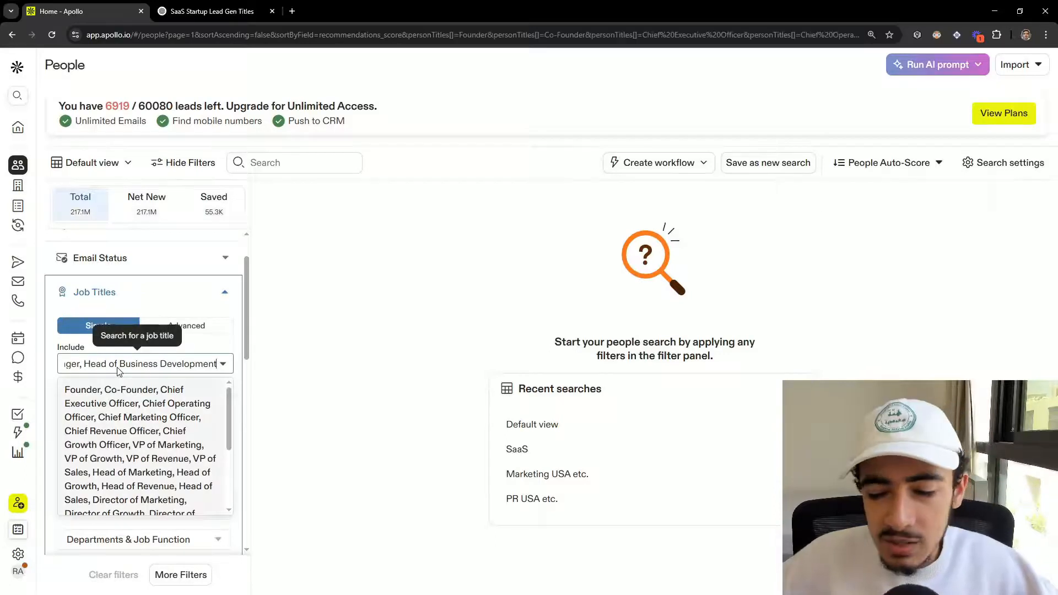
key(Return)
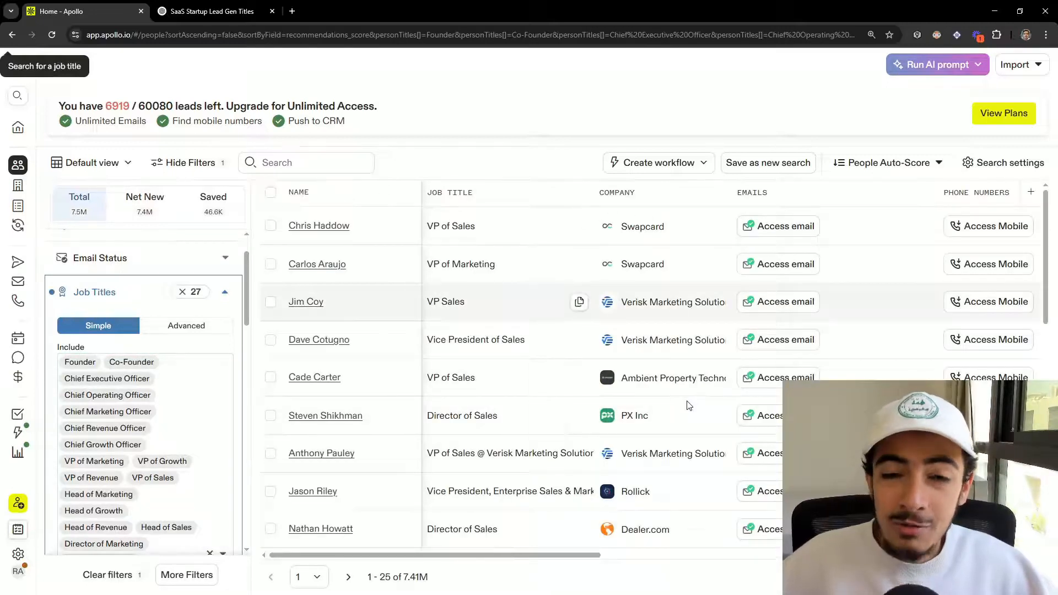
Remove Performance Marketing Manager from the included job titles.
click(145, 396)
scroll(160, 386, down, 3)
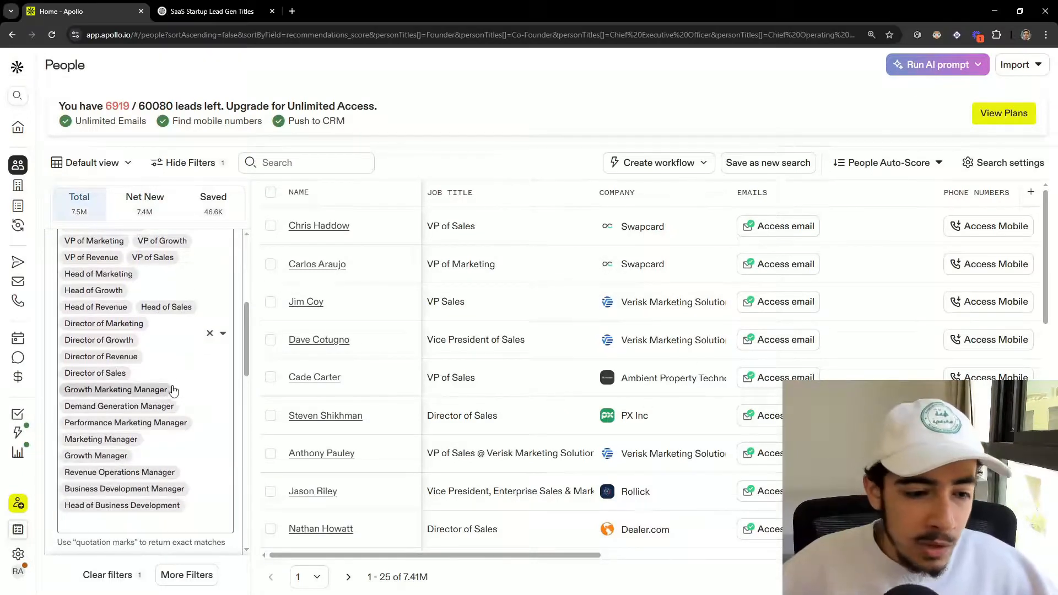
scroll(134, 301, up, 3)
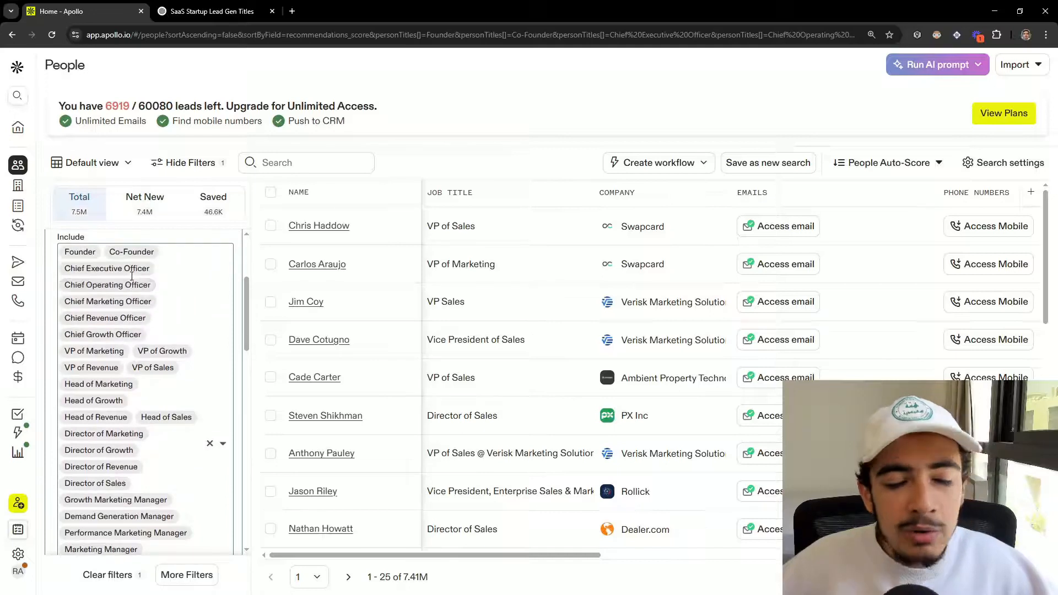
scroll(138, 326, down, 3)
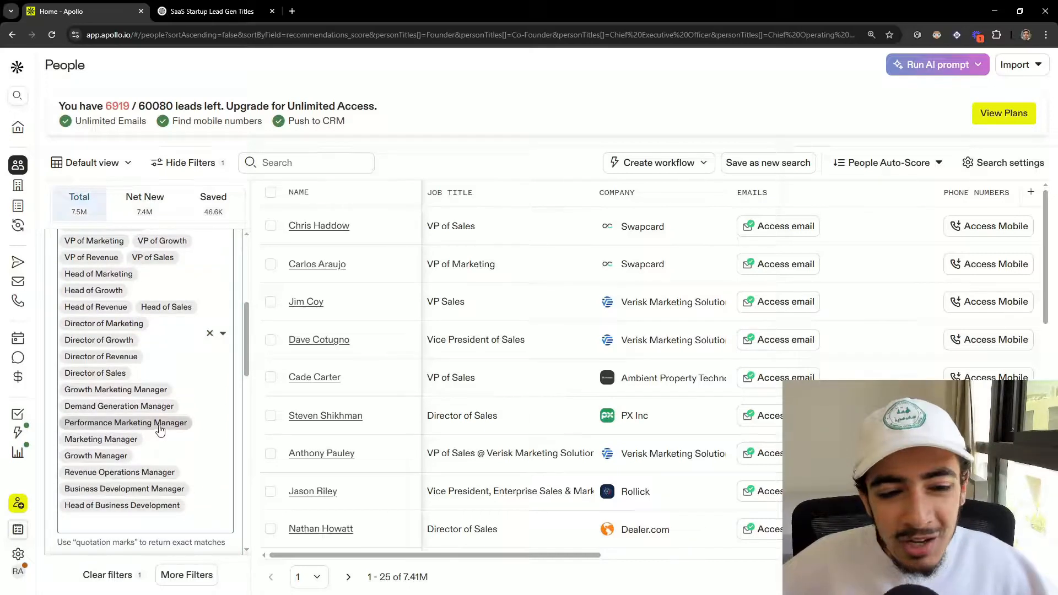
click(197, 423)
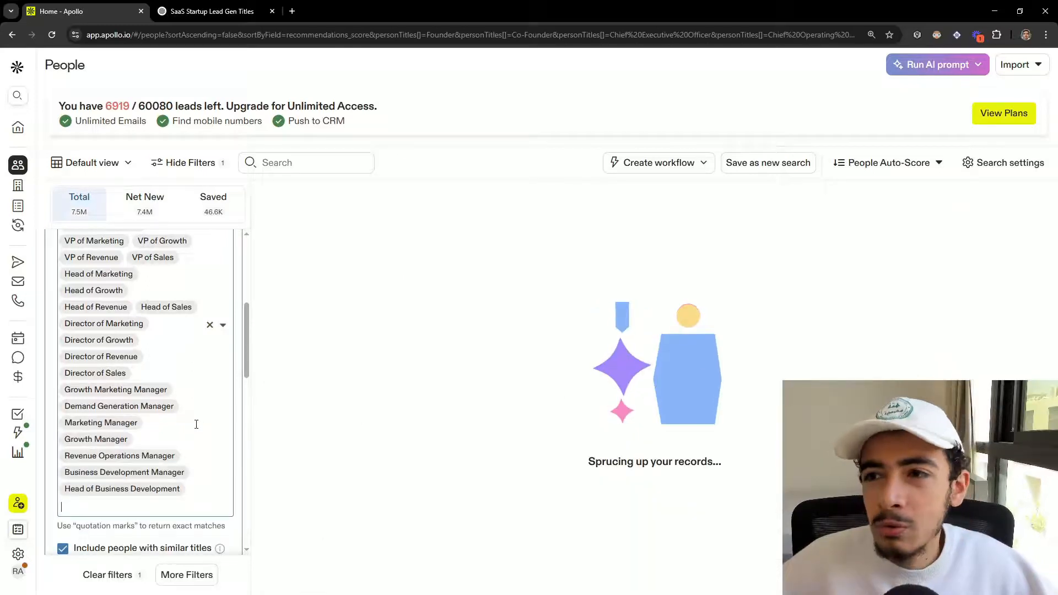
Examine the remaining included job titles and the other filters available for the people search.
scroll(139, 404, up, 1)
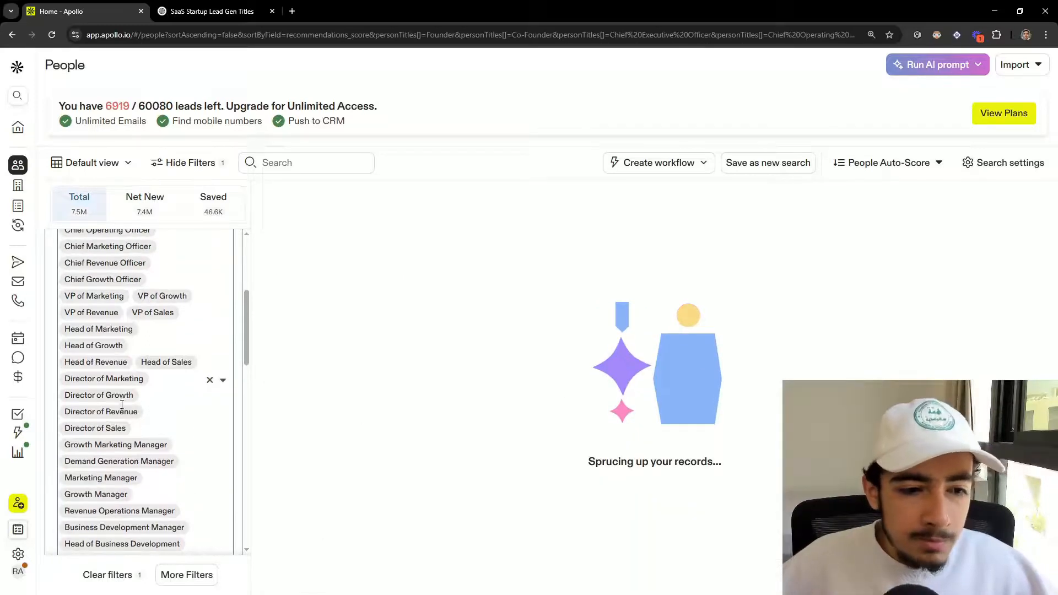
scroll(121, 405, up, 2)
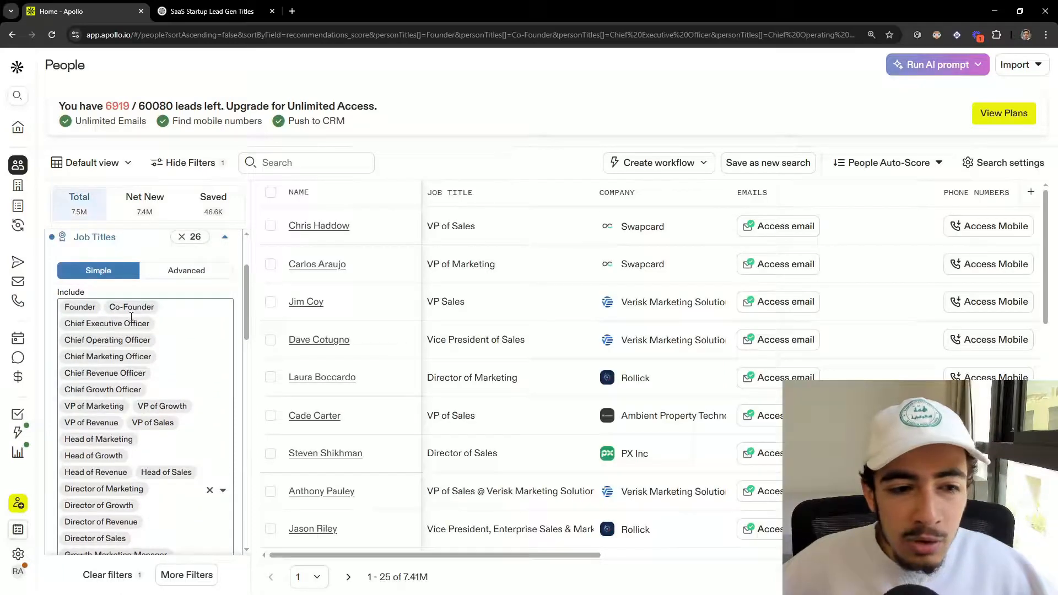
scroll(130, 371, down, 4)
scroll(145, 439, up, 2)
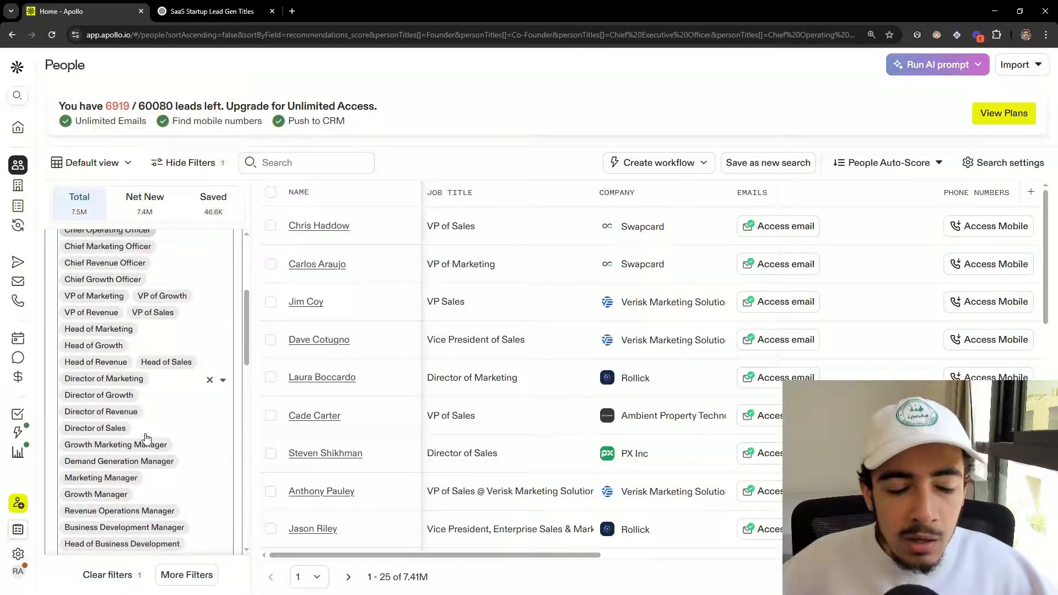
scroll(131, 354, up, 2)
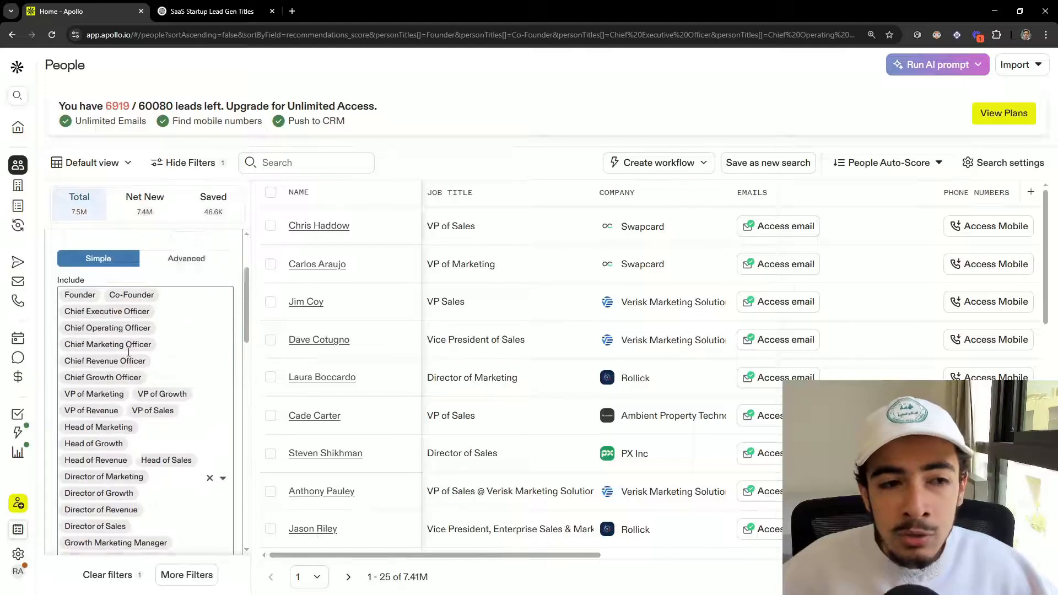
scroll(136, 308, down, 4)
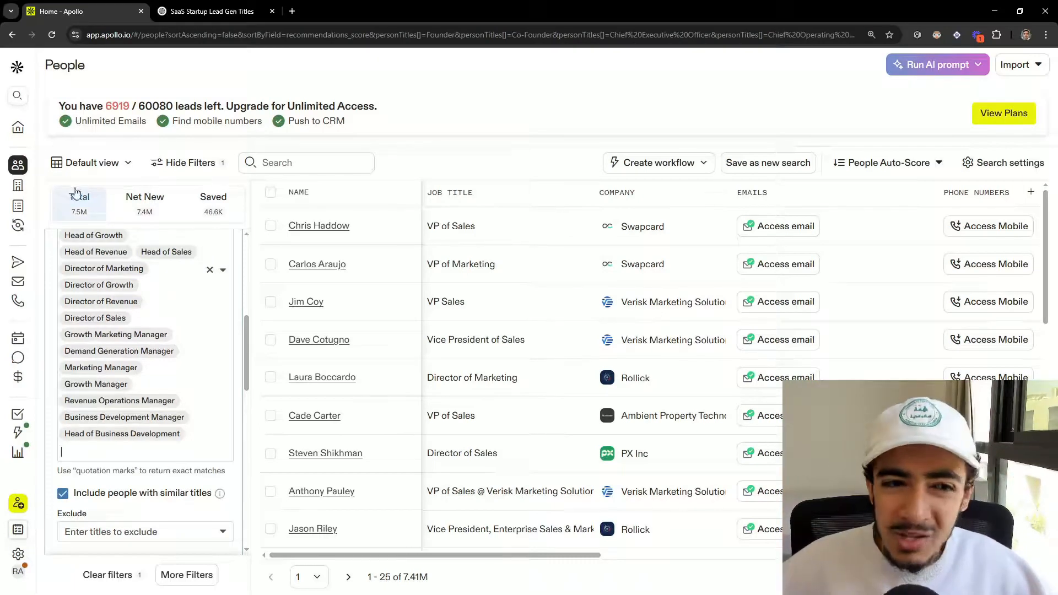
scroll(134, 282, down, 4)
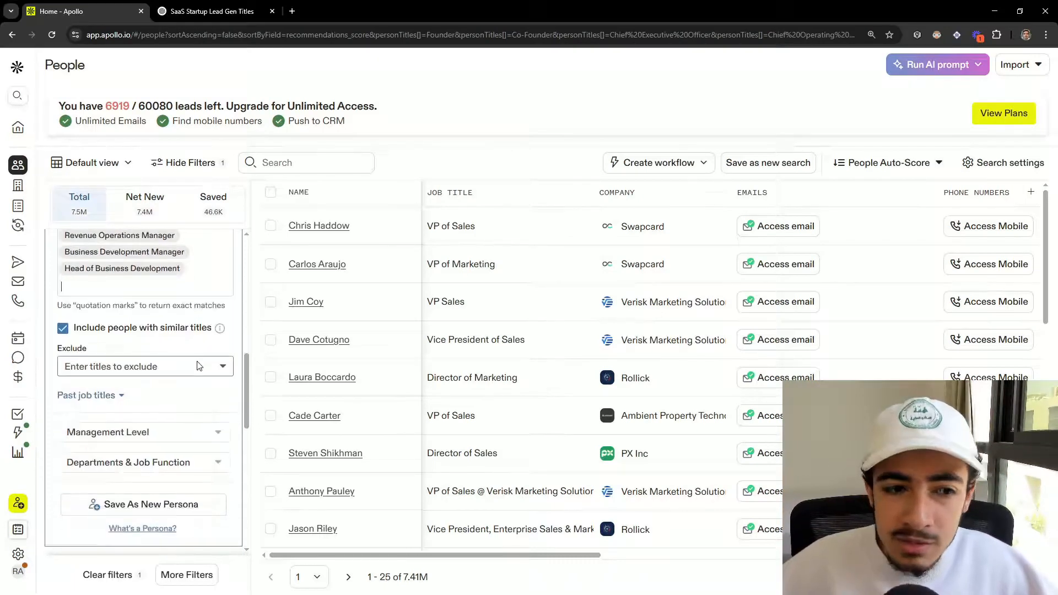
scroll(196, 366, down, 3)
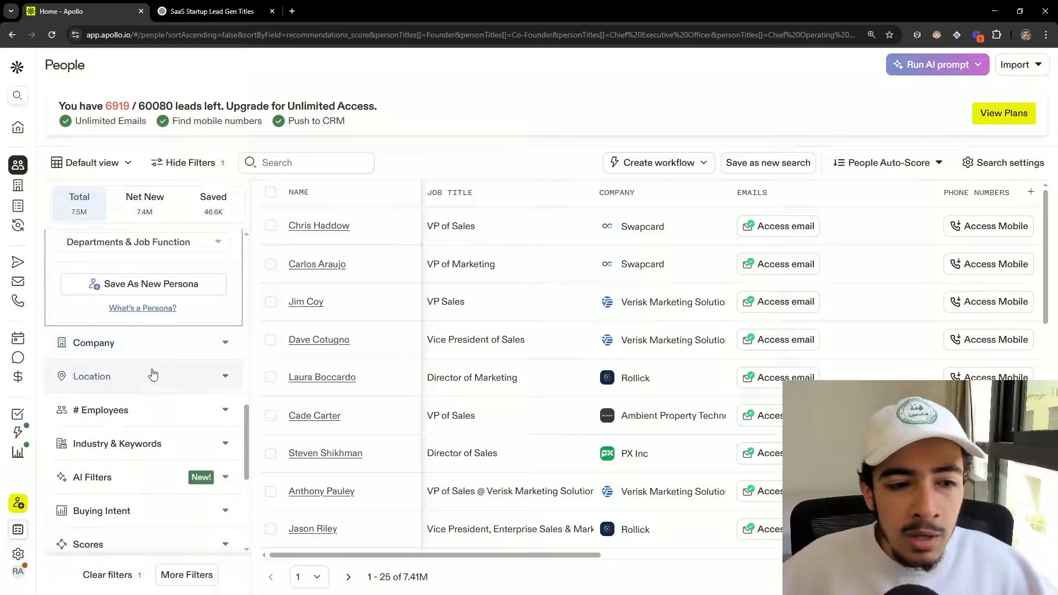
scroll(213, 362, down, 5)
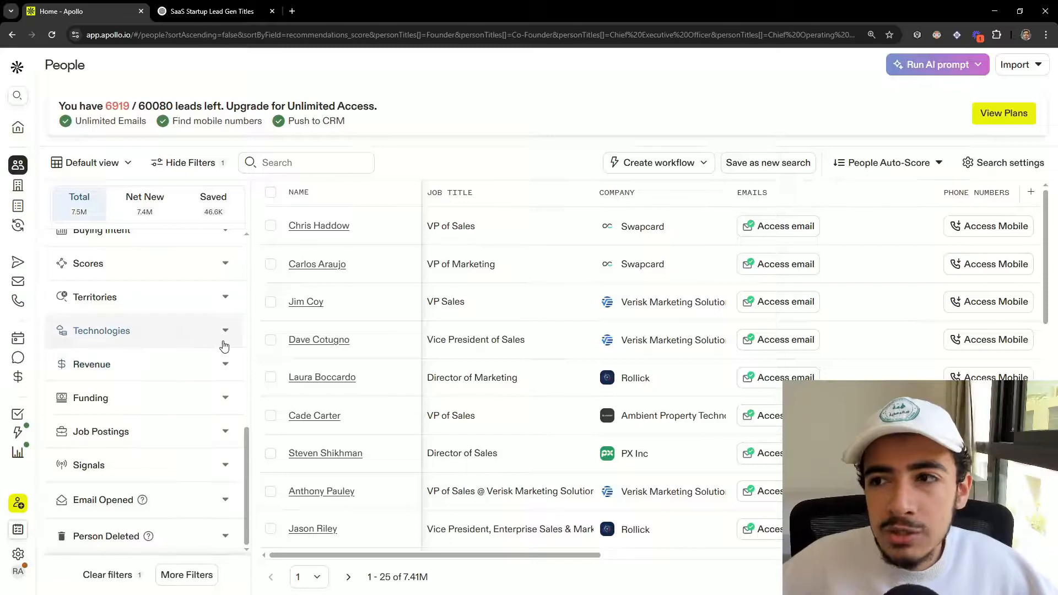
Filter the people search by Account HQ location, selecting United States as the region.
scroll(160, 364, up, 5)
scroll(140, 343, up, 2)
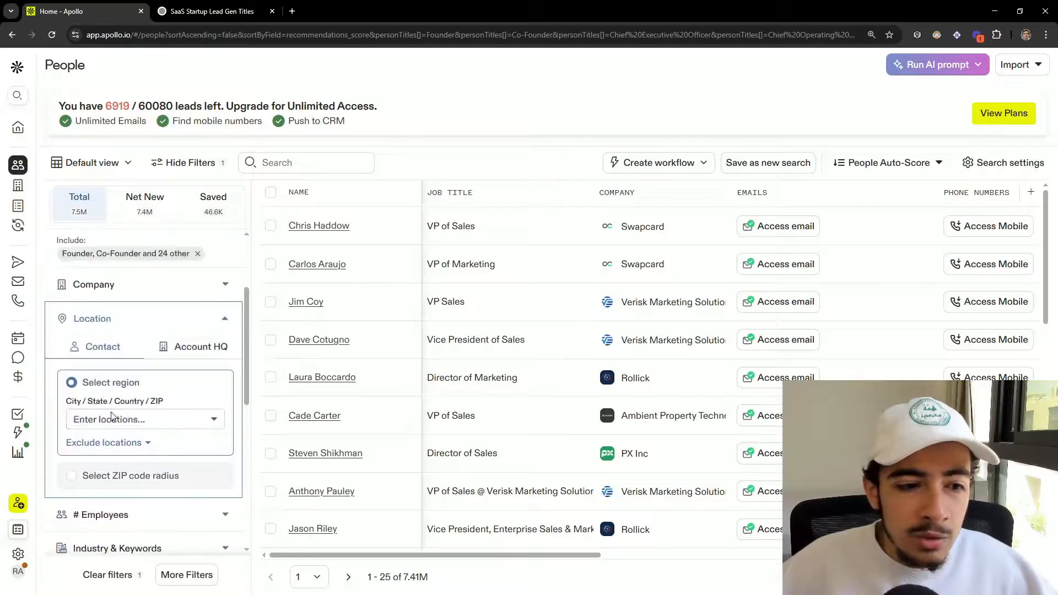
click(116, 420)
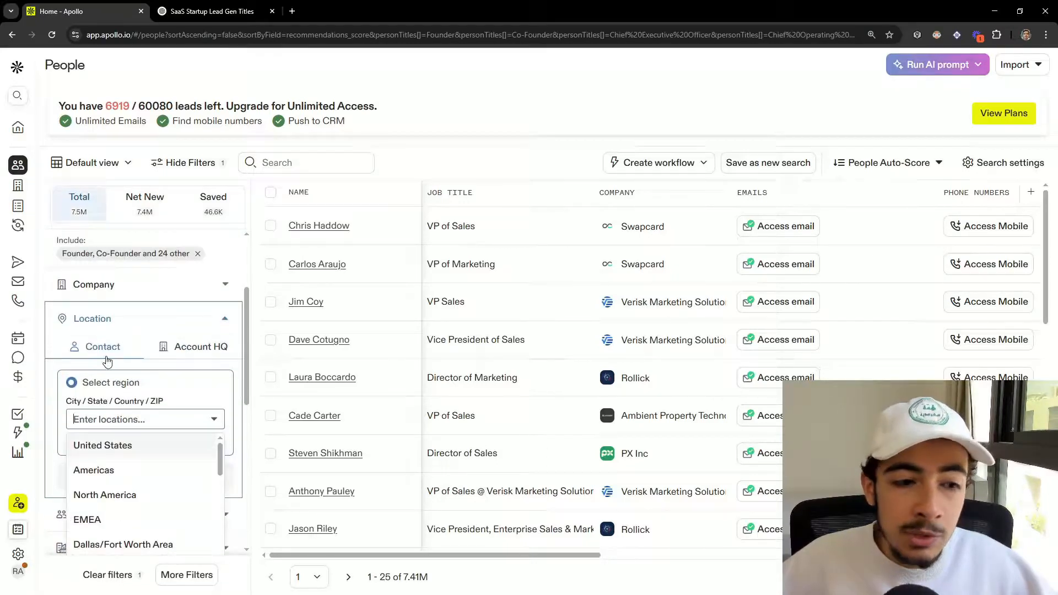
click(205, 346)
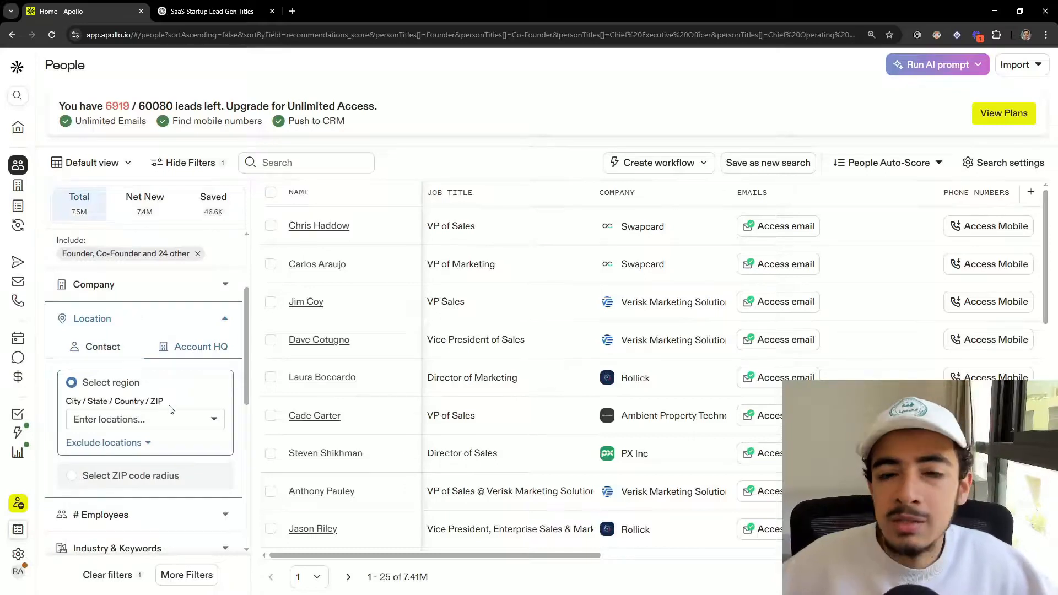
click(141, 420)
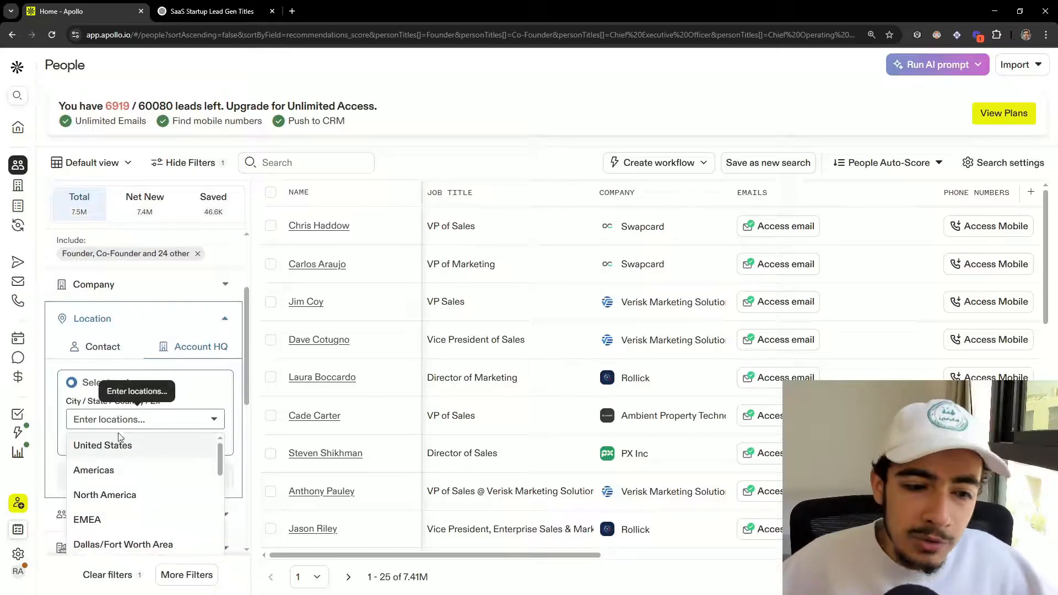
click(121, 446)
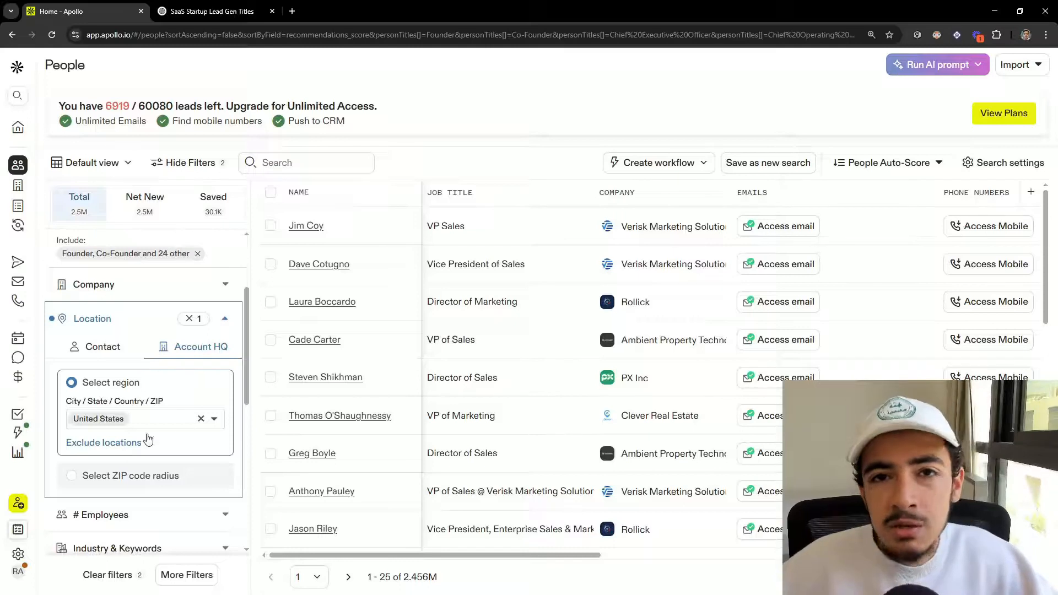
Filter the people search by a custom number-of-employees range from 5 to 50, and lower the maximum to 49.
scroll(156, 359, down, 1)
scroll(156, 359, down, 2)
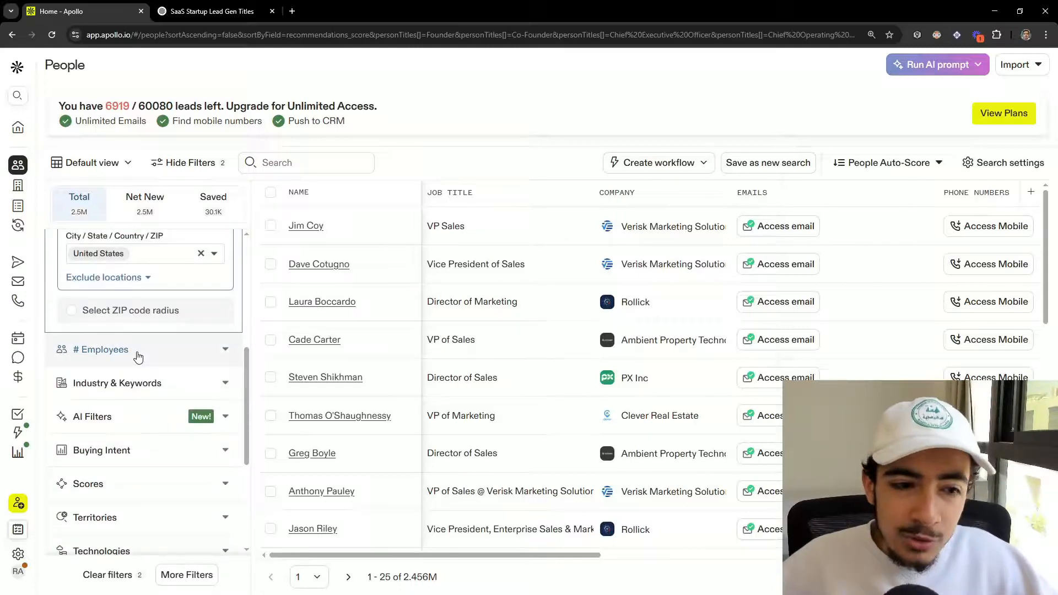
click(140, 360)
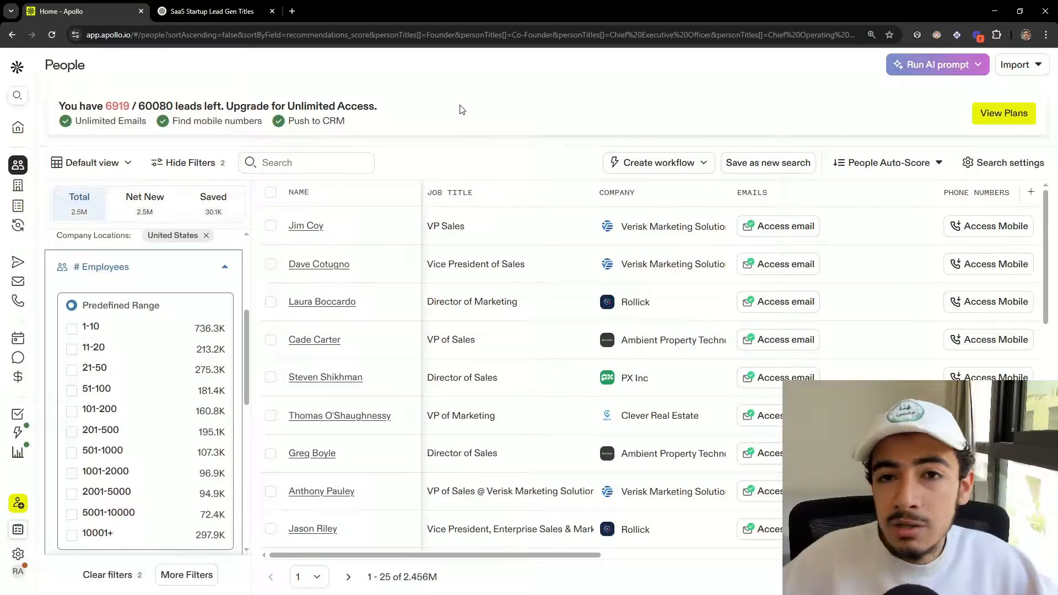
scroll(123, 289, down, 2)
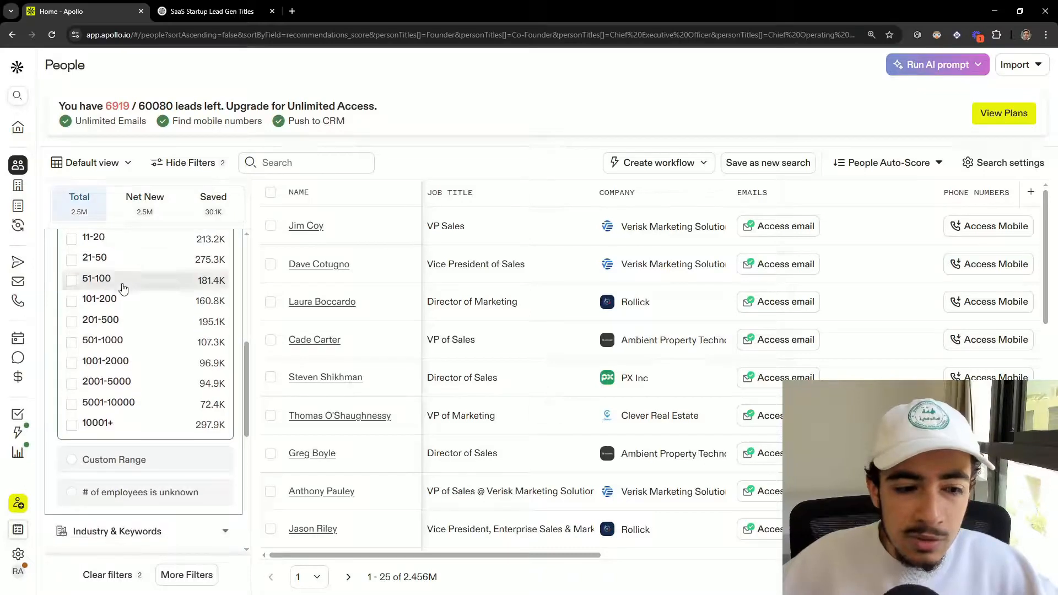
scroll(99, 386, up, 1)
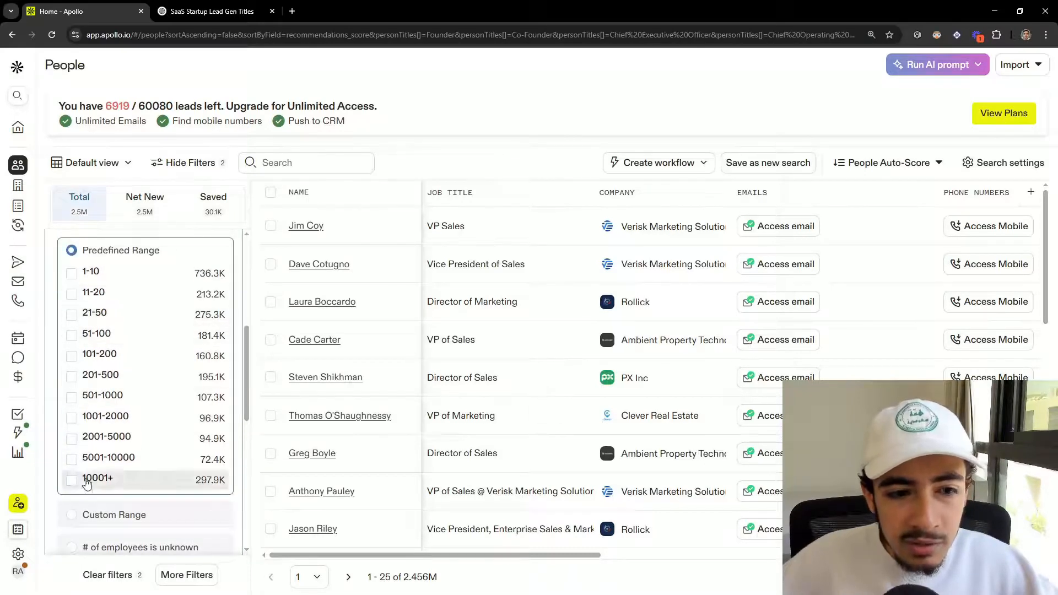
click(127, 515)
scroll(96, 368, up, 2)
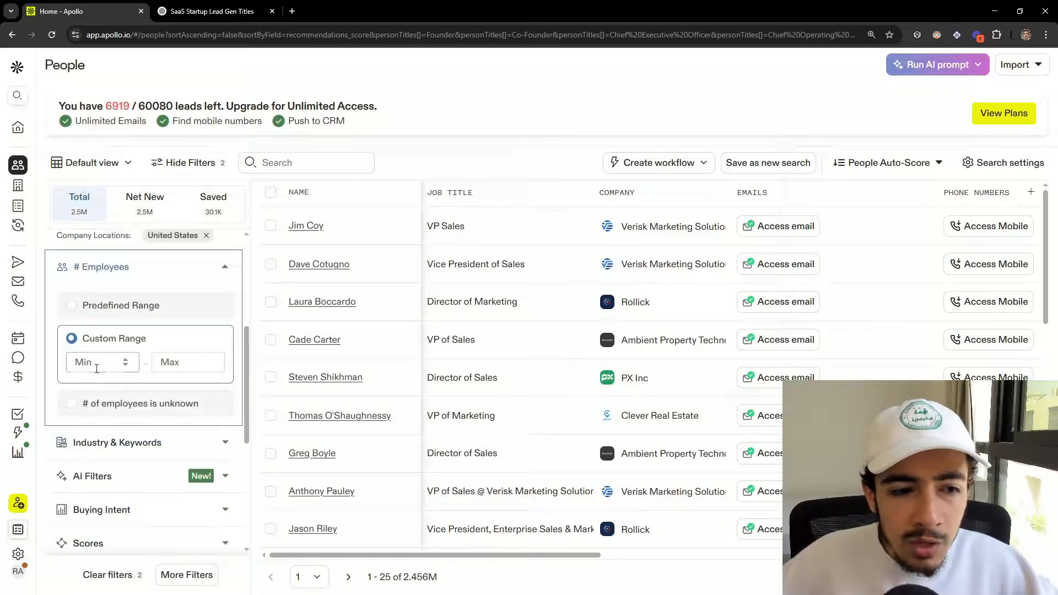
click(96, 366)
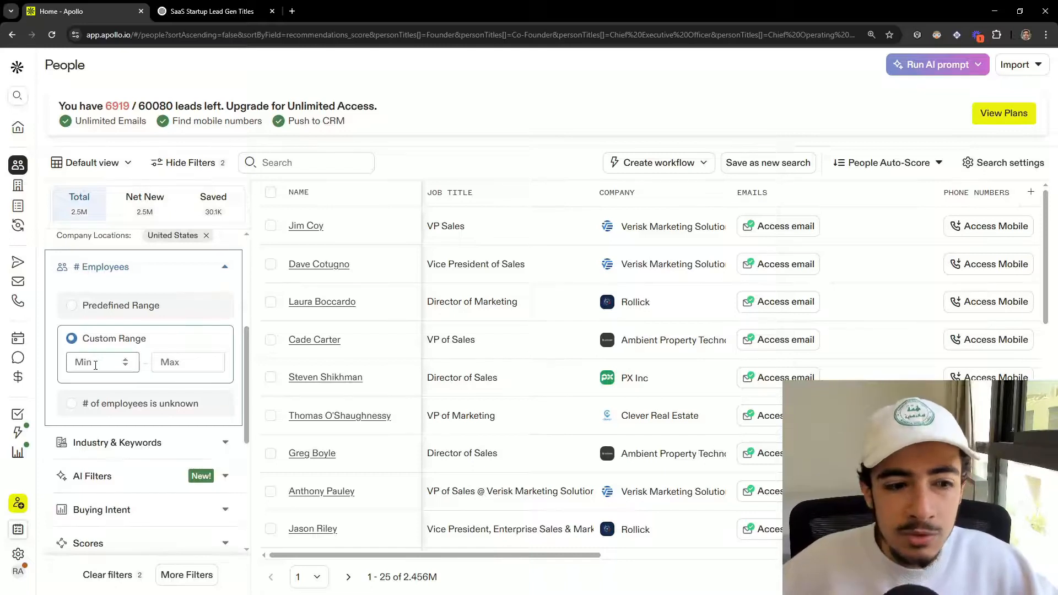
text(5)
key(Tab)
text(5)
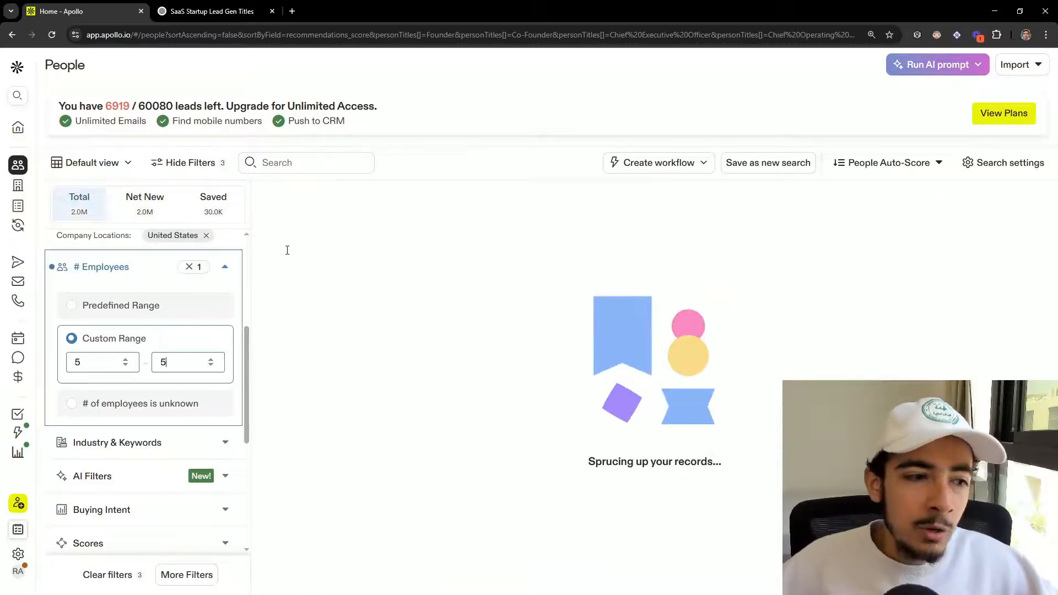
text(0)
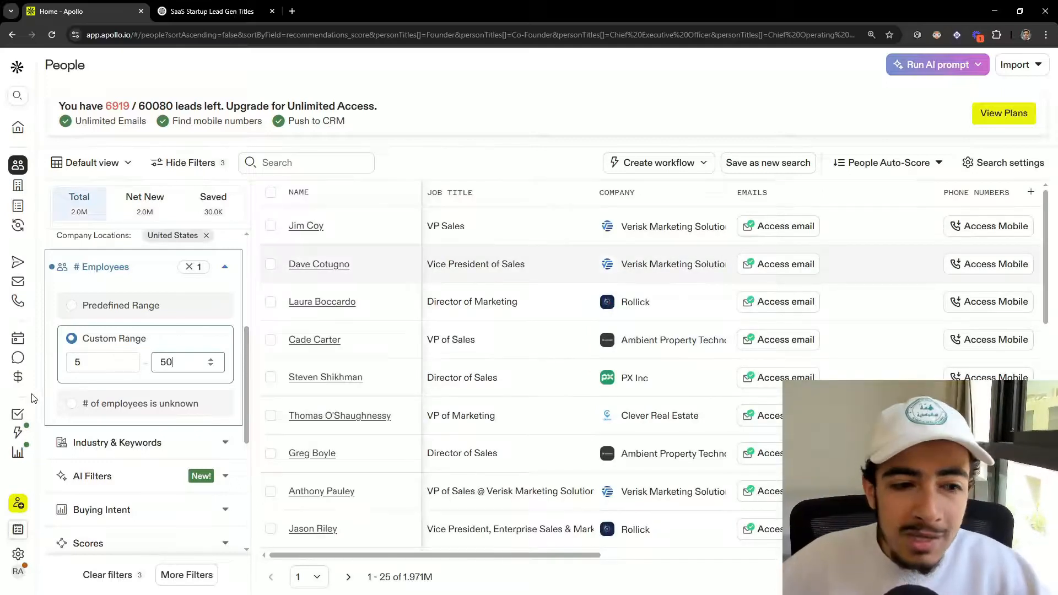
key(Return)
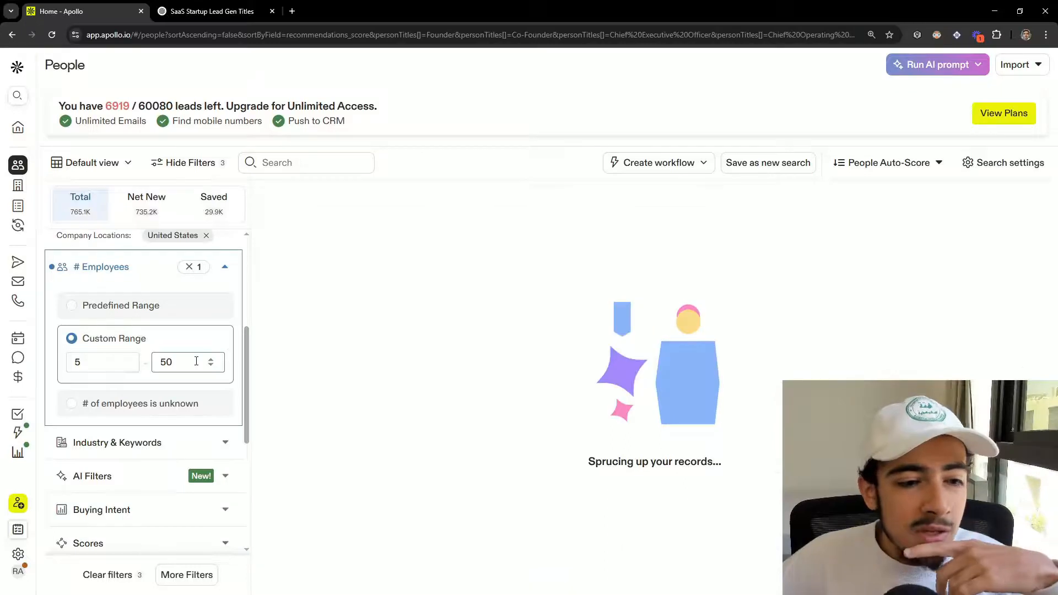
scroll(191, 367, down, 1)
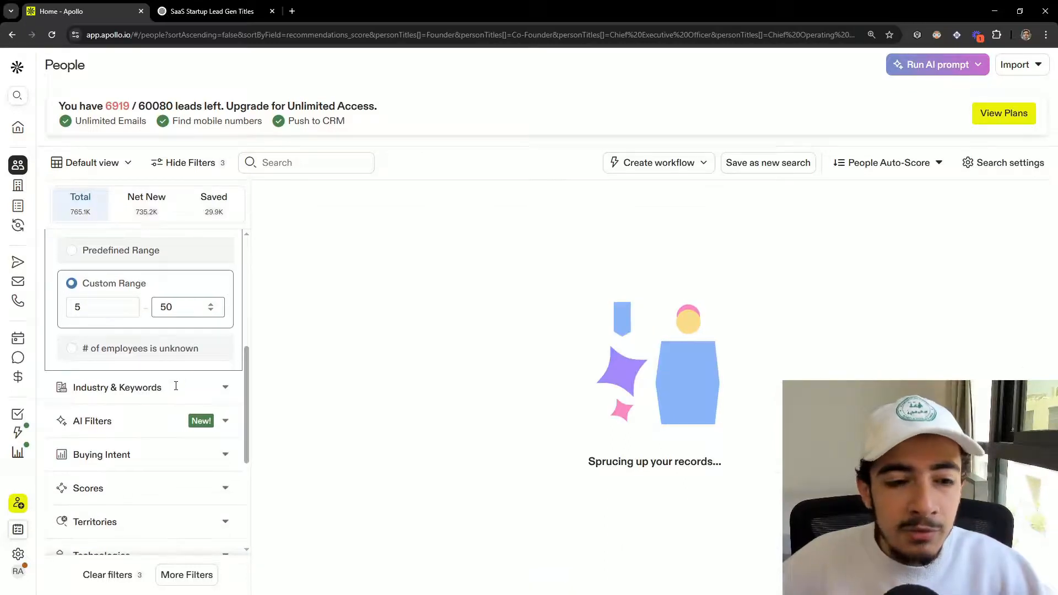
key(Down)
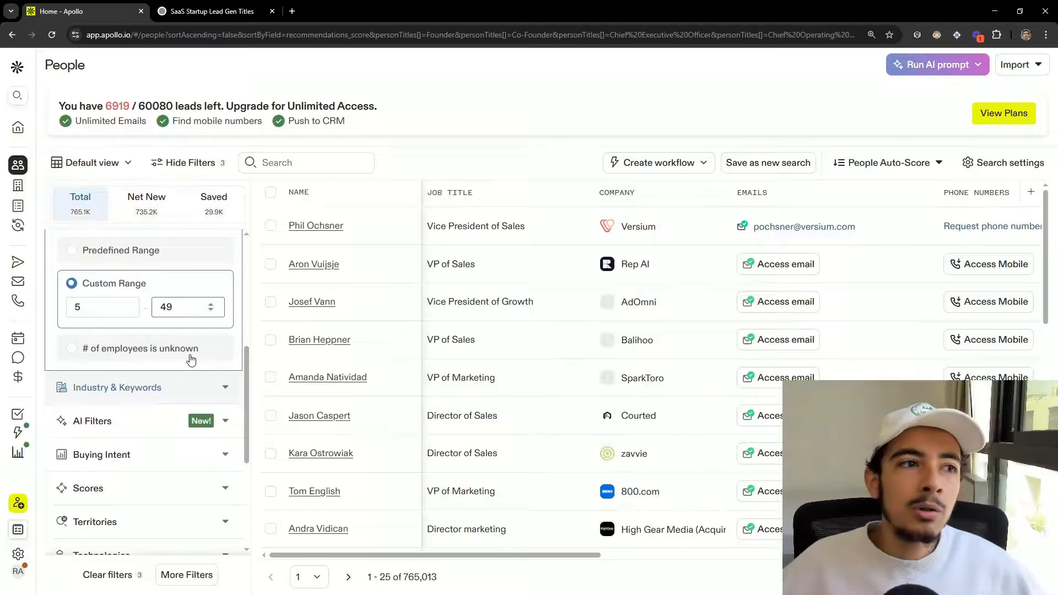
Search the industries filter for "saas" and include information technology & services, internet, and computer software.
click(191, 387)
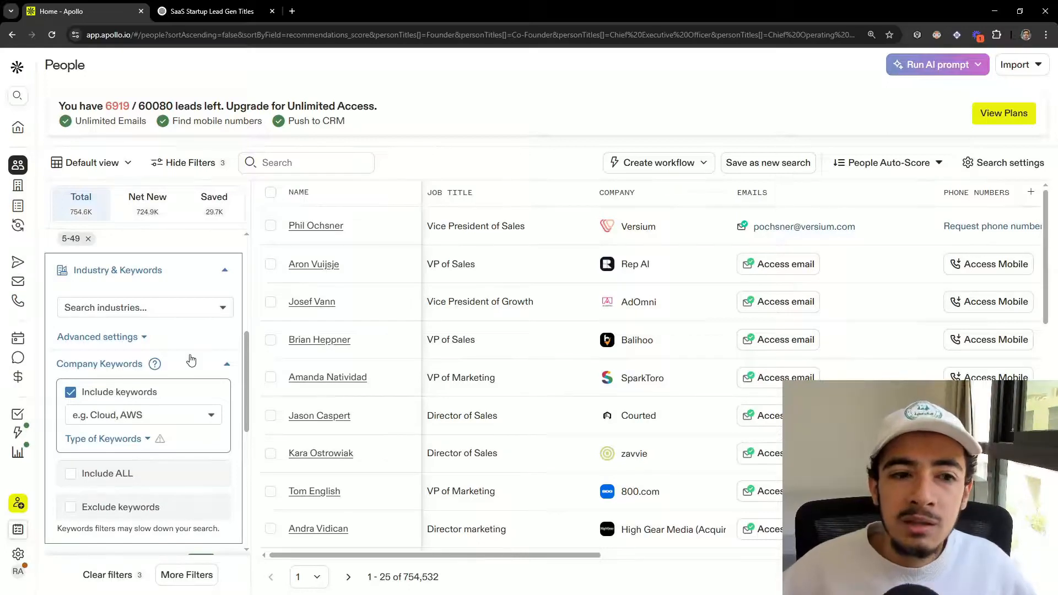
click(153, 306)
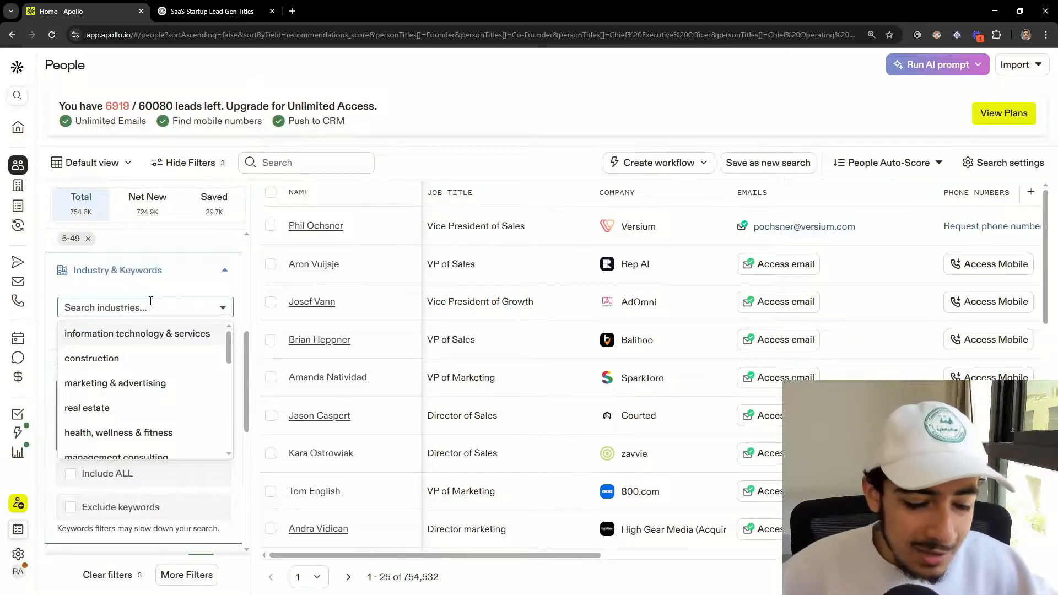
text(saas)
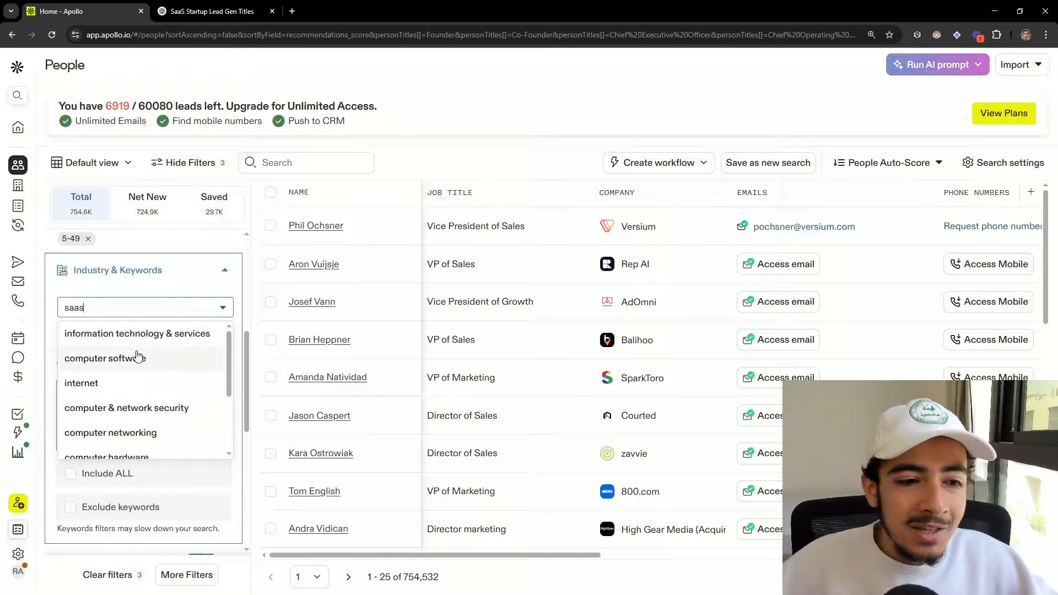
scroll(150, 353, down, 3)
scroll(148, 364, up, 3)
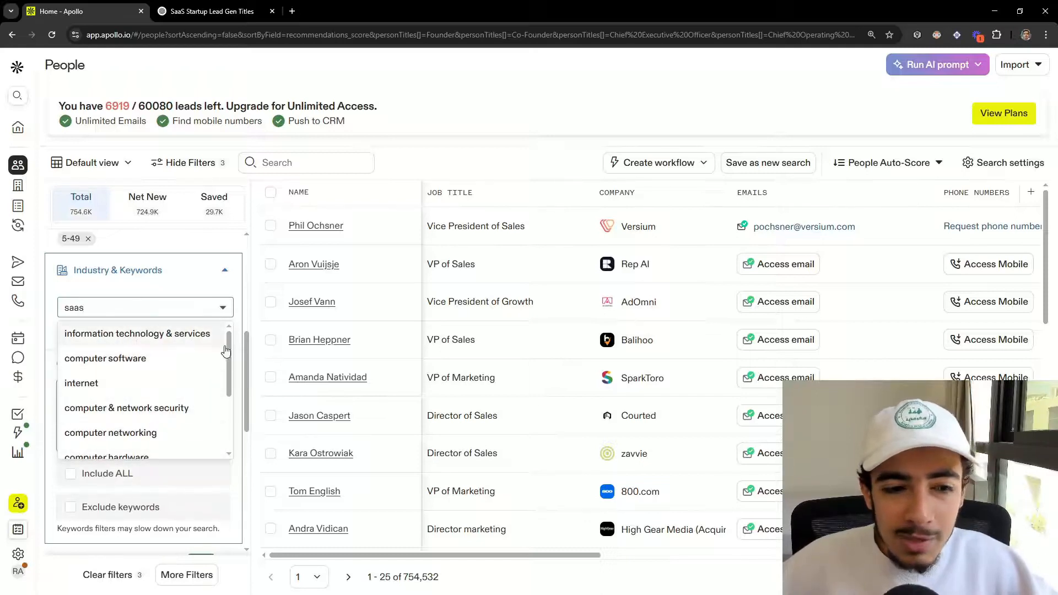
click(165, 334)
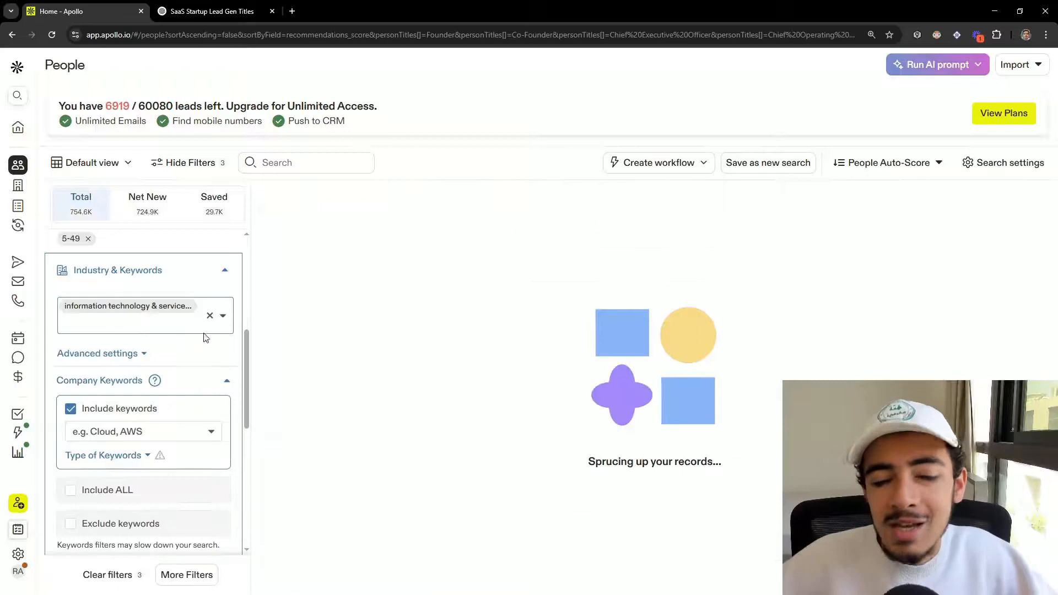
click(118, 326)
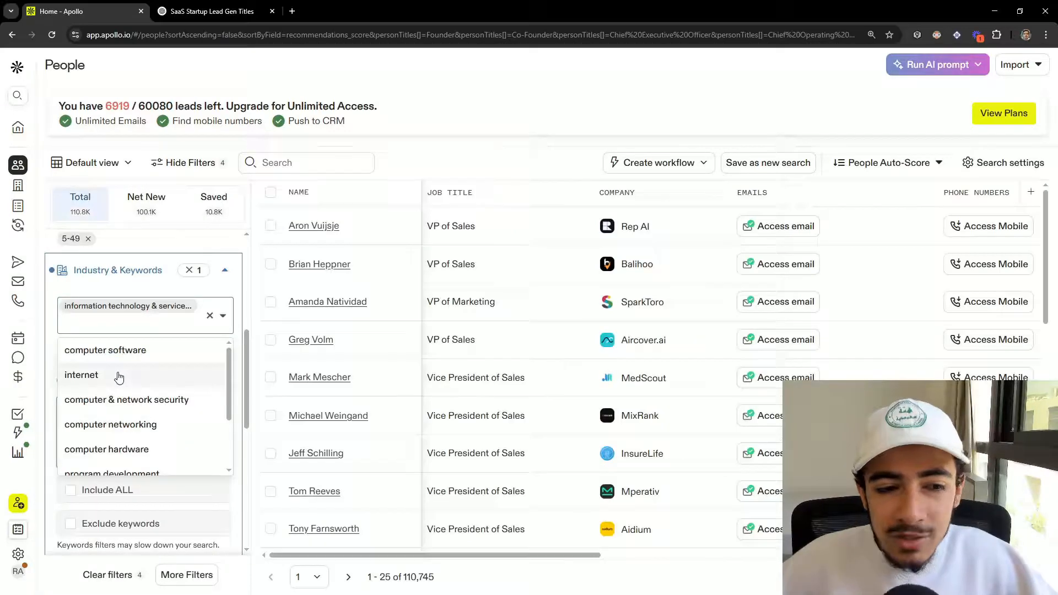
click(81, 375)
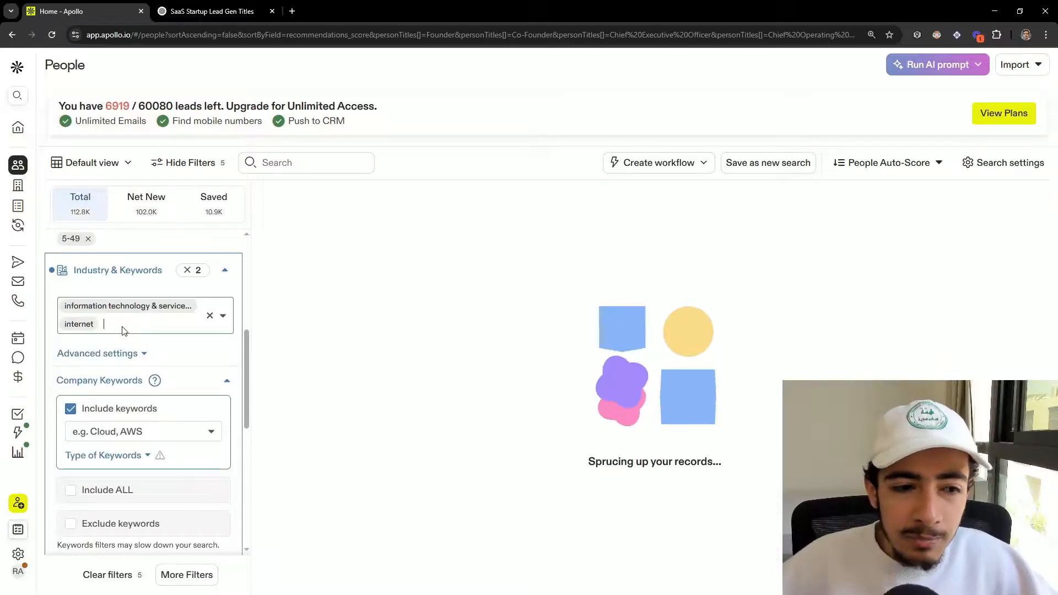
click(123, 331)
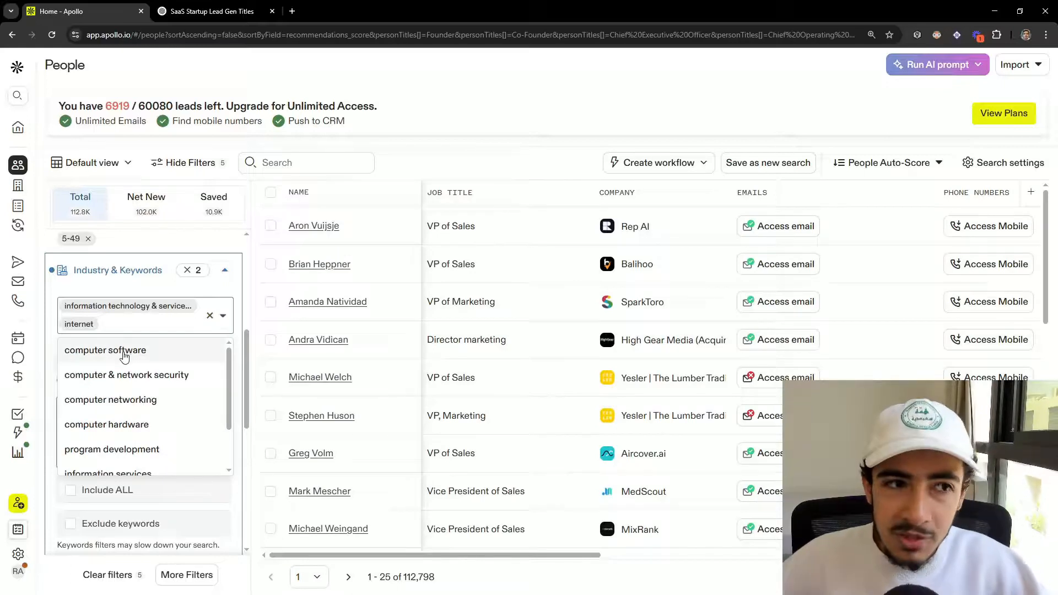
click(124, 353)
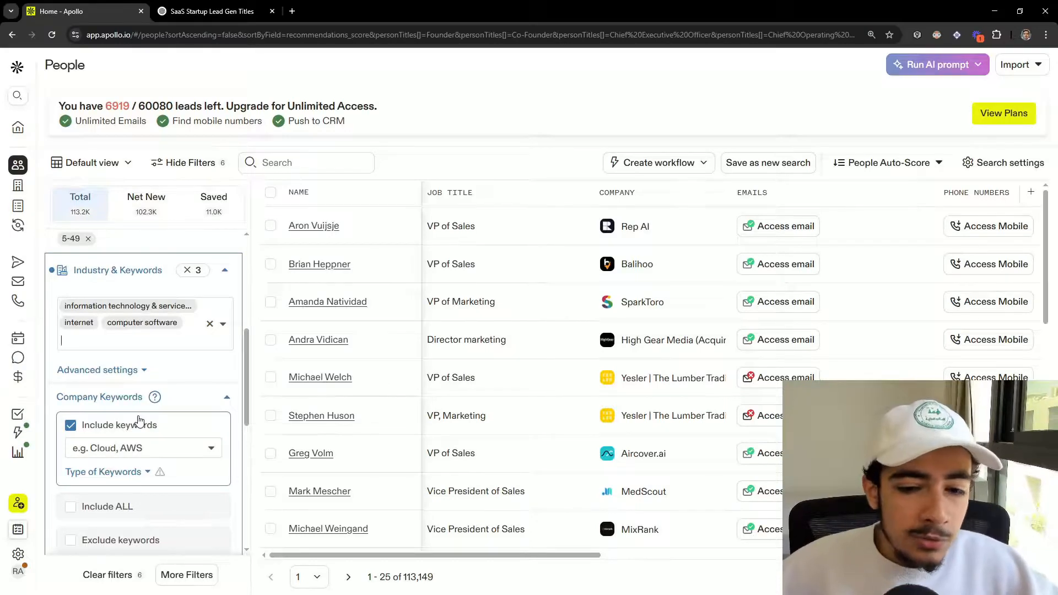
Add "saas" as an included company keyword in the people search.
click(120, 449)
text(saas)
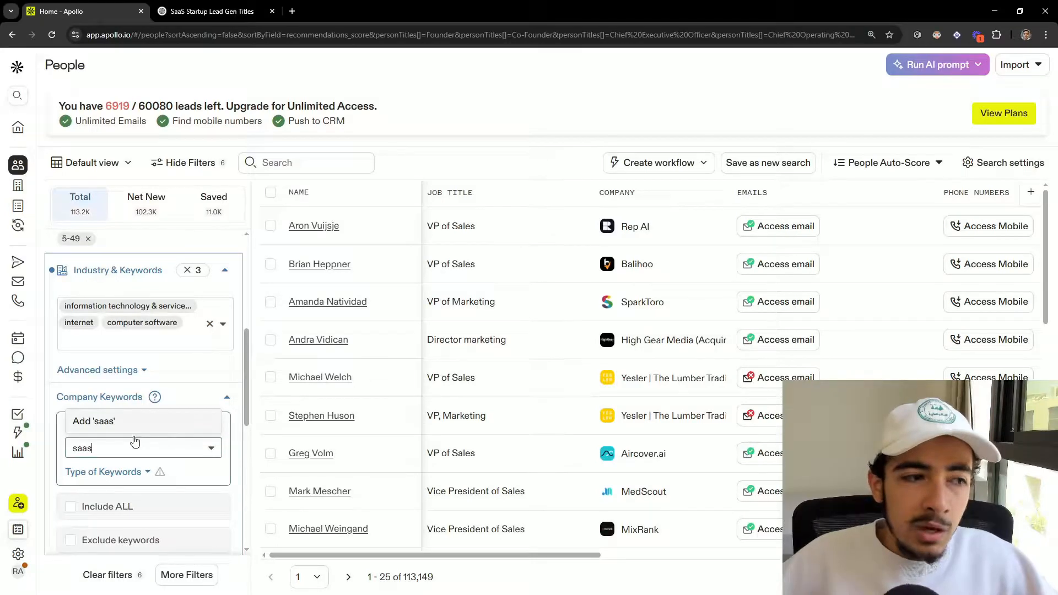
key(Return)
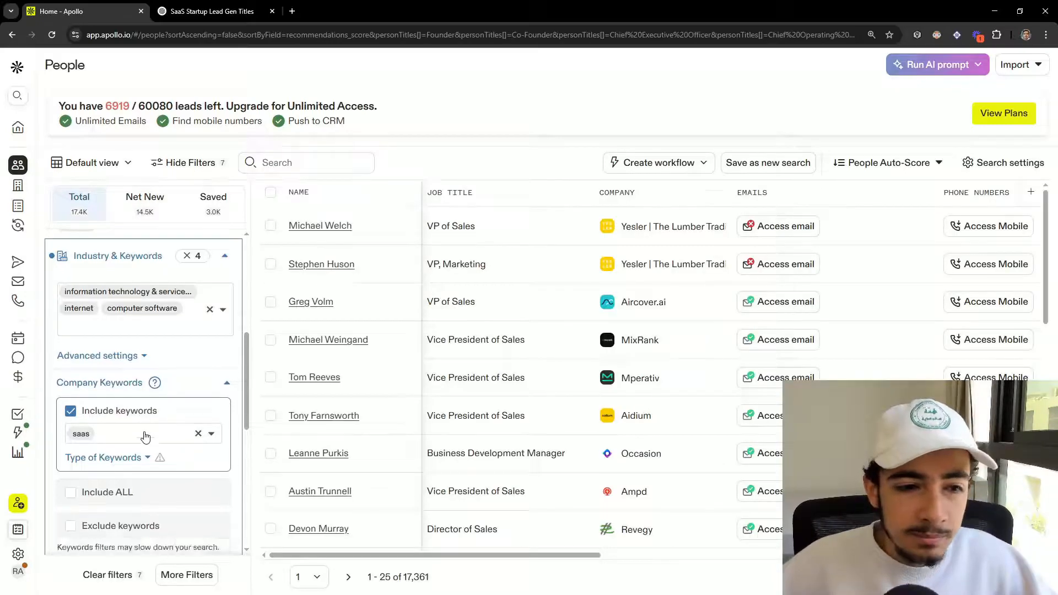
scroll(724, 302, down, 3)
scroll(724, 302, up, 3)
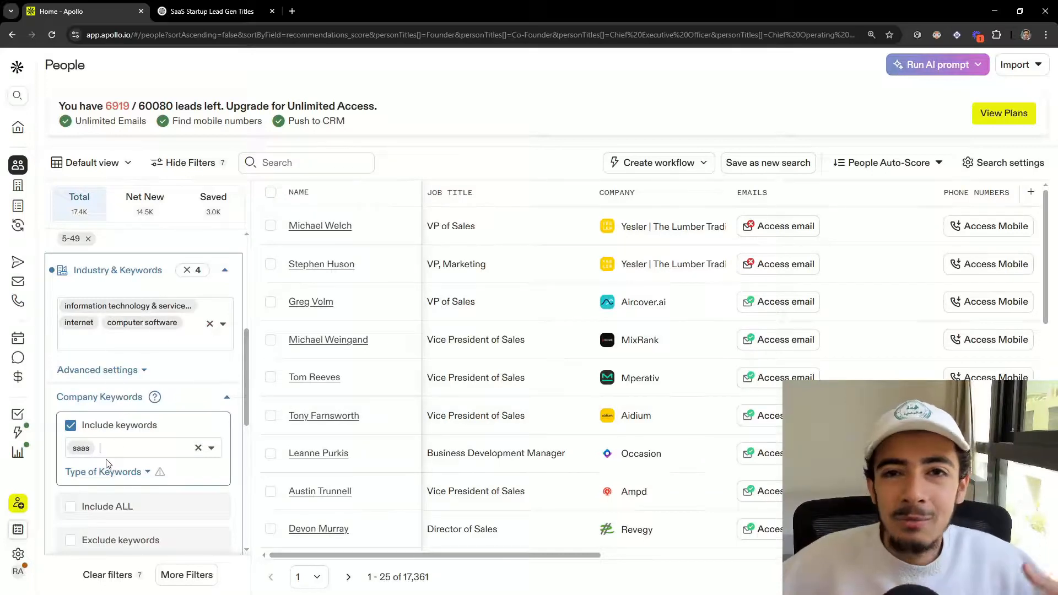
Look through the remaining people search filters, from AI Filters down to Person Deleted.
scroll(156, 455, down, 3)
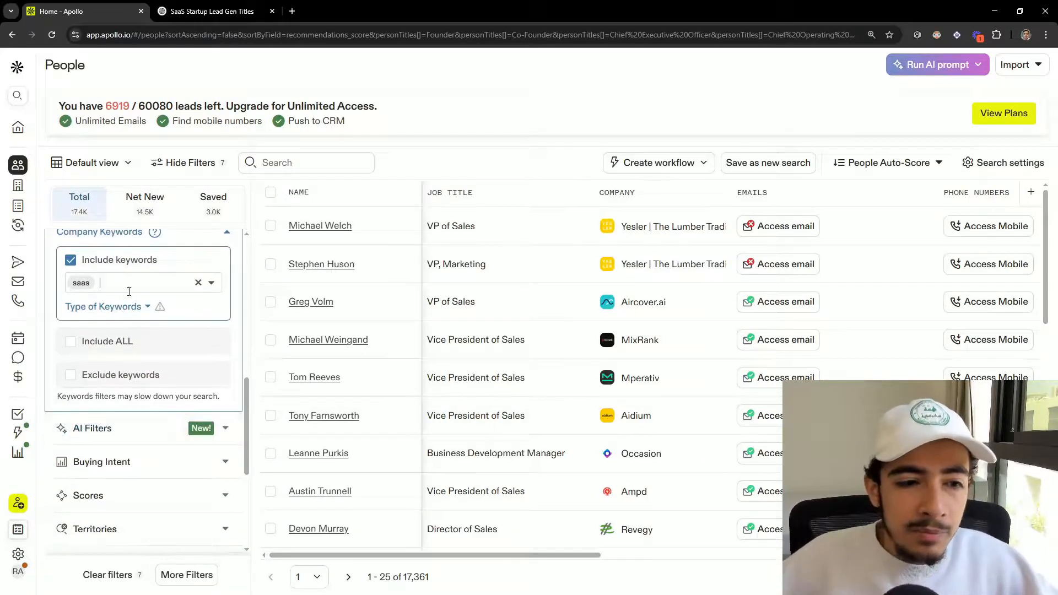
scroll(129, 308, down, 2)
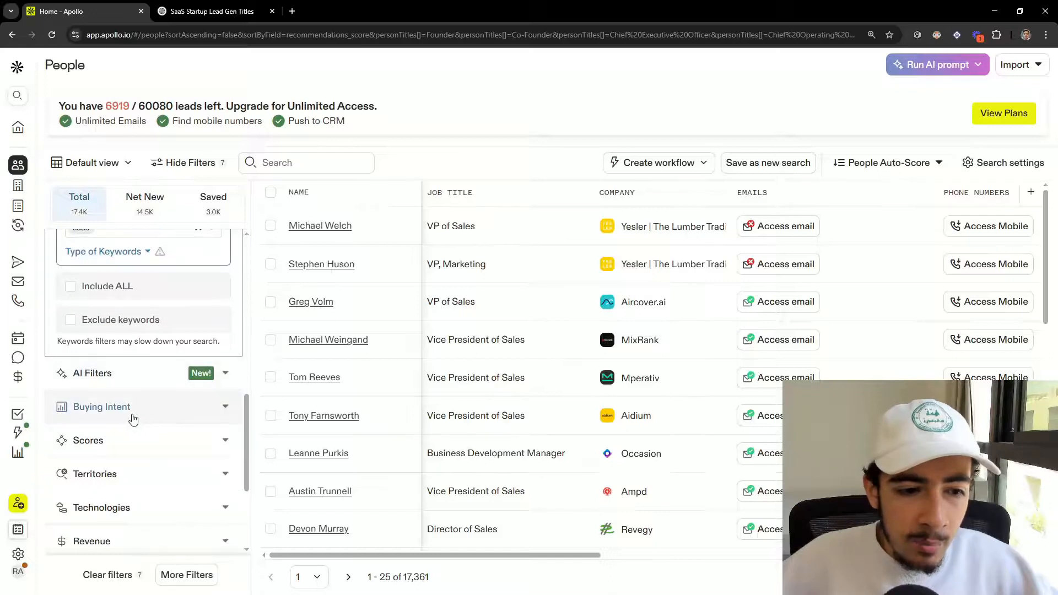
scroll(141, 331, down, 1)
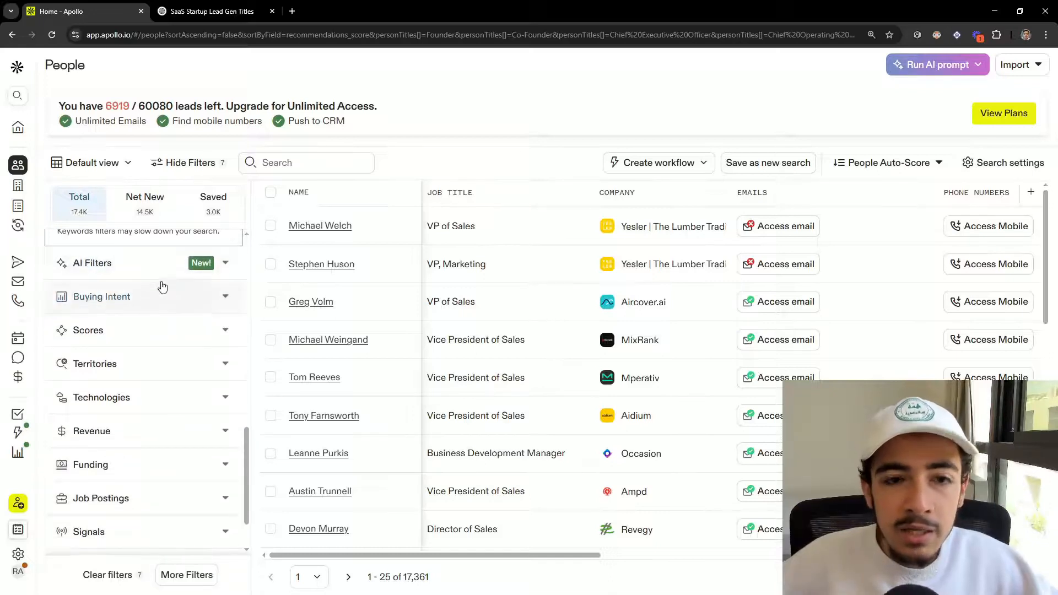
scroll(147, 353, down, 1)
scroll(146, 386, down, 1)
scroll(185, 496, up, 1)
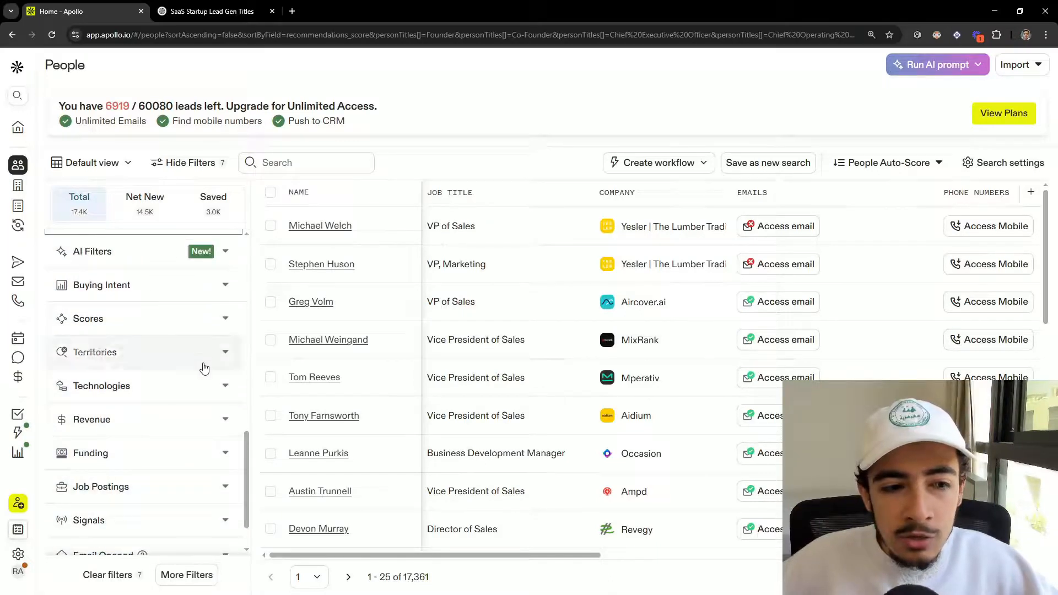
scroll(189, 364, up, 2)
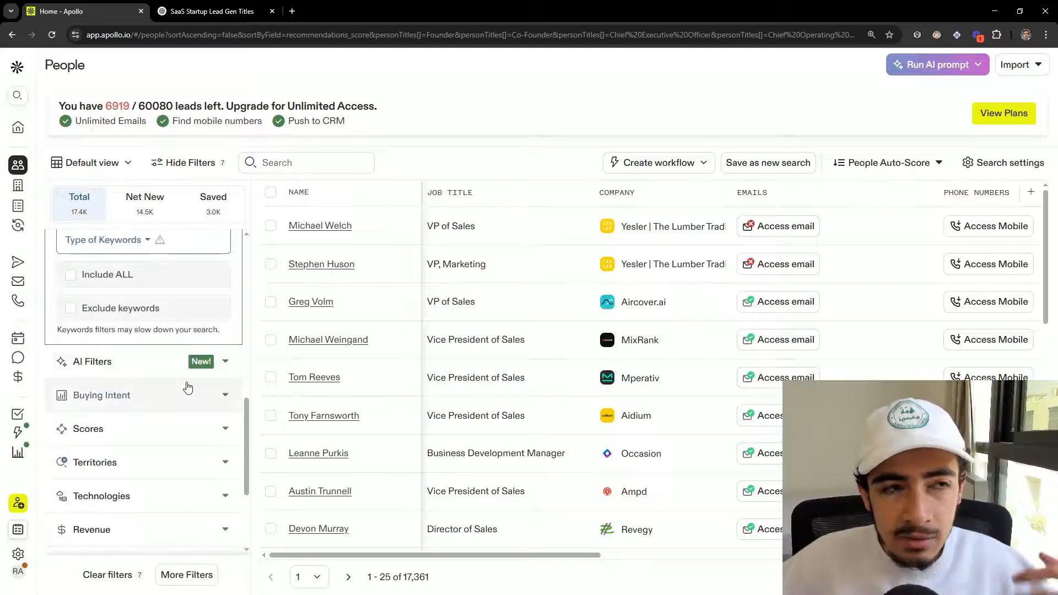
scroll(182, 385, down, 1)
scroll(170, 392, down, 2)
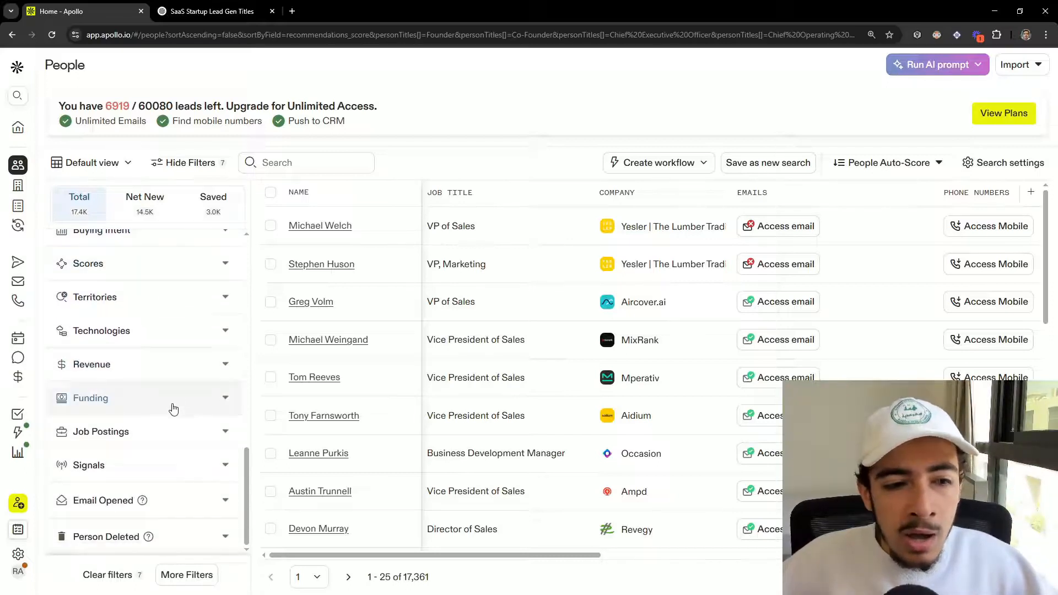
scroll(161, 440, up, 1)
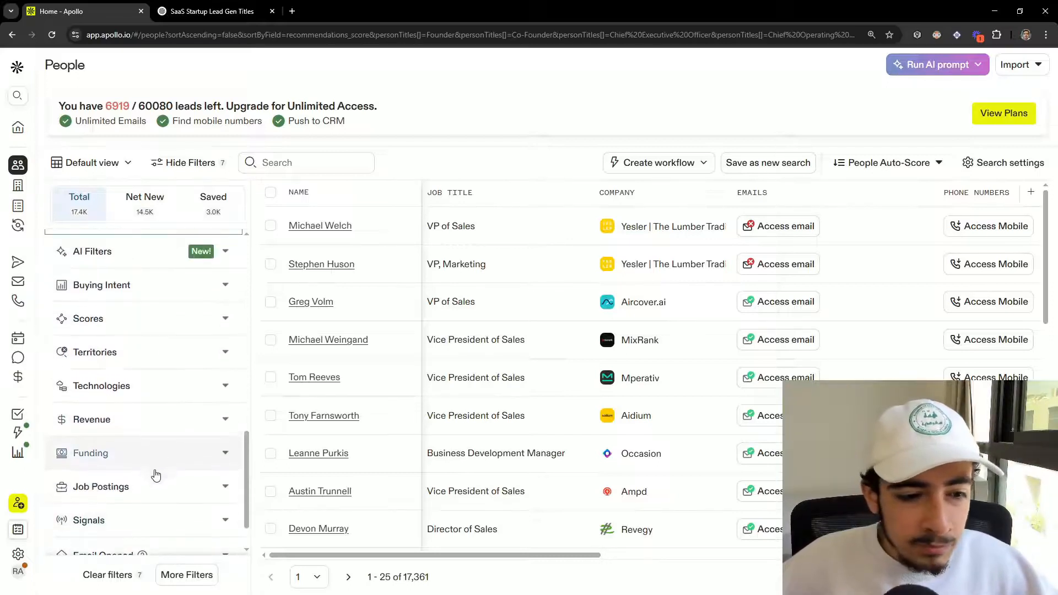
Examine the funding stages offered by the Funding filter and collapse it without selecting any.
click(153, 461)
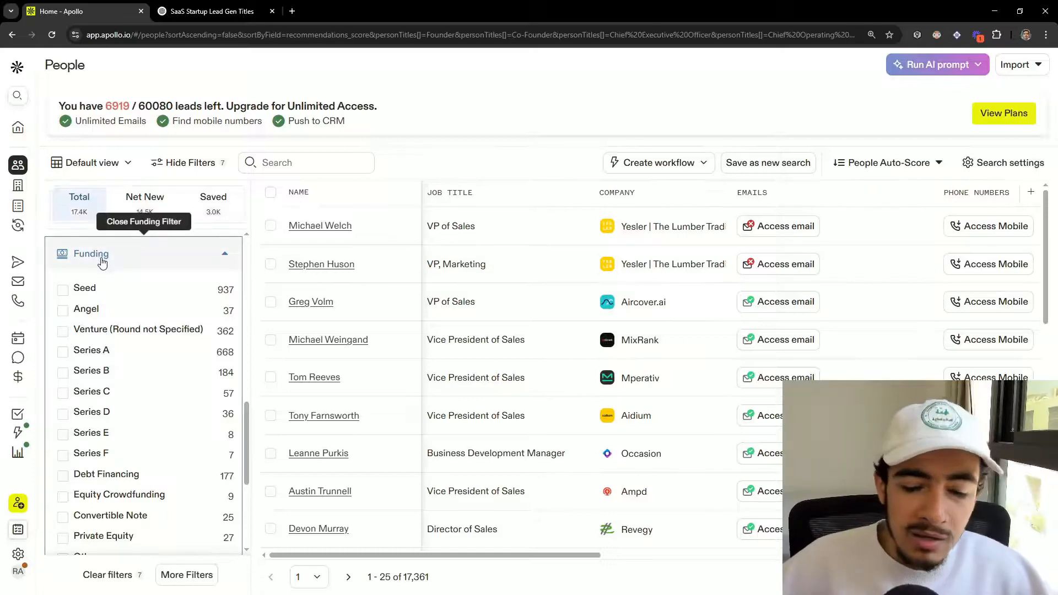
scroll(172, 373, down, 1)
scroll(165, 357, up, 1)
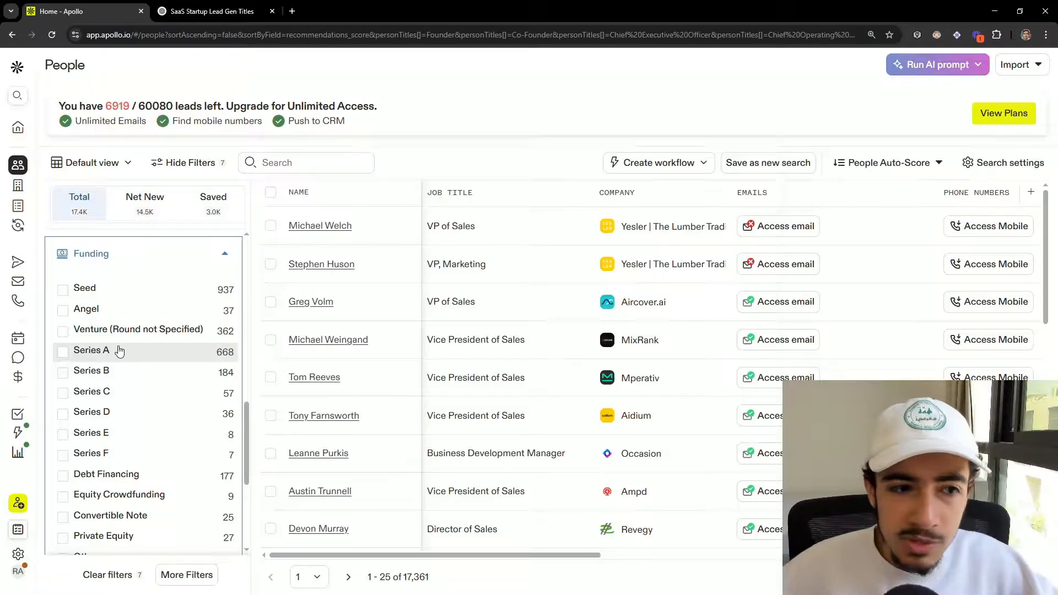
click(144, 264)
Filter the people search by email status to include Verified, Unverified and Update required.
scroll(132, 315, up, 10)
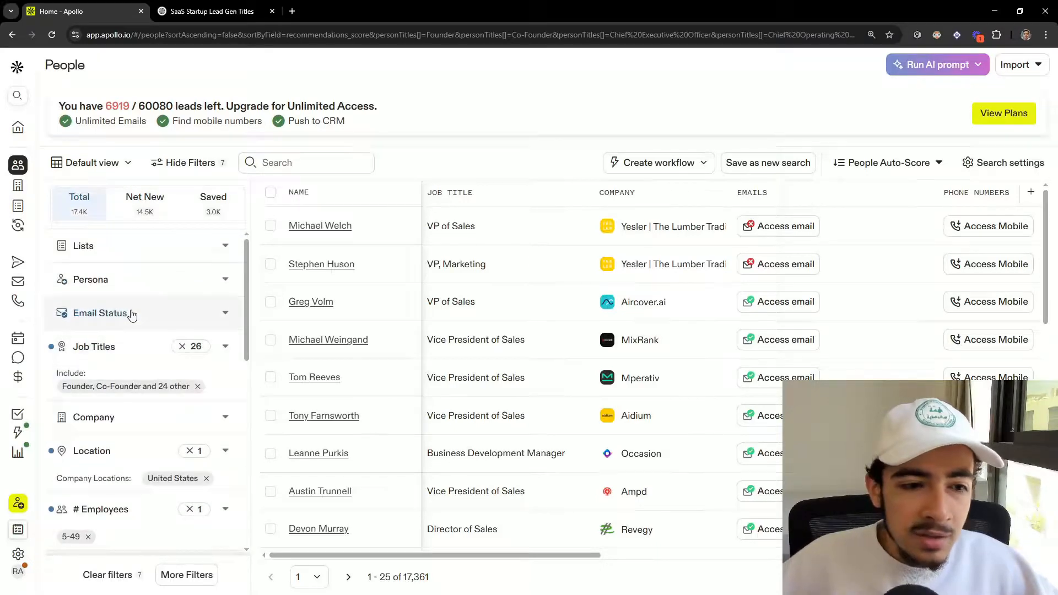
click(130, 312)
scroll(157, 360, down, 1)
scroll(138, 385, down, 1)
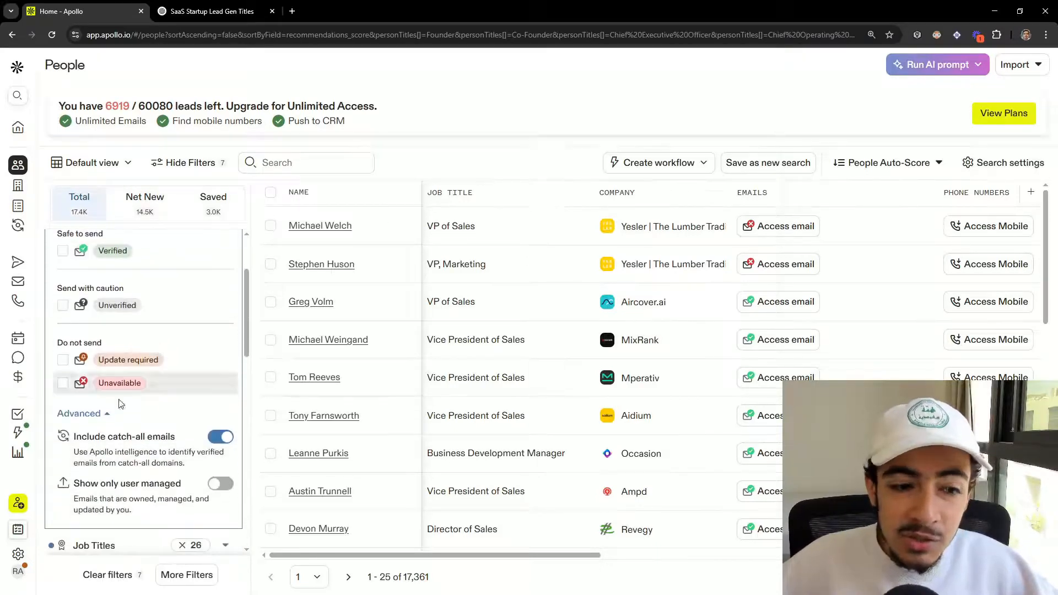
scroll(108, 408, up, 1)
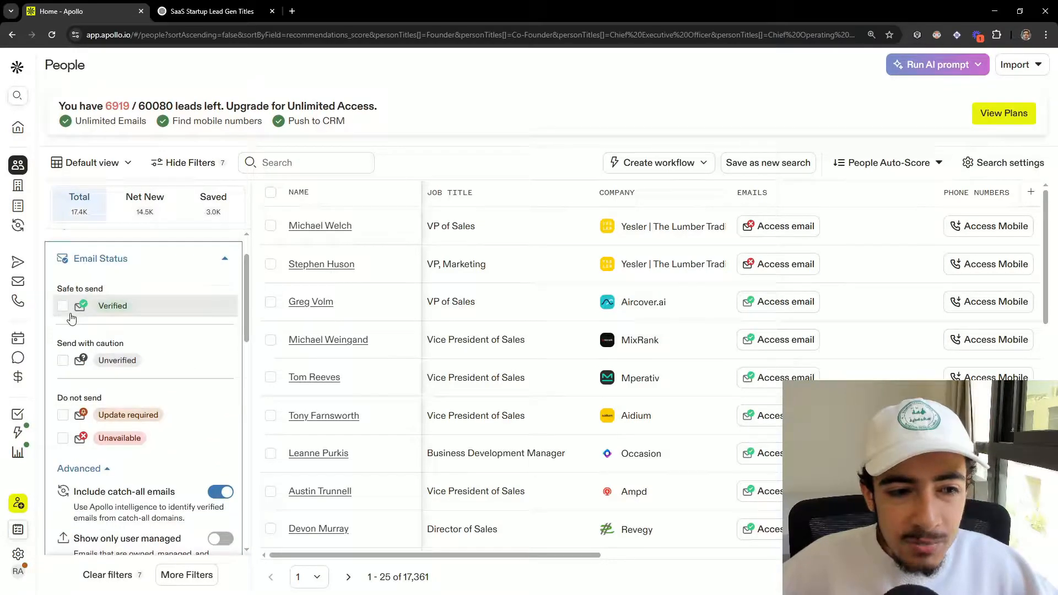
click(63, 418)
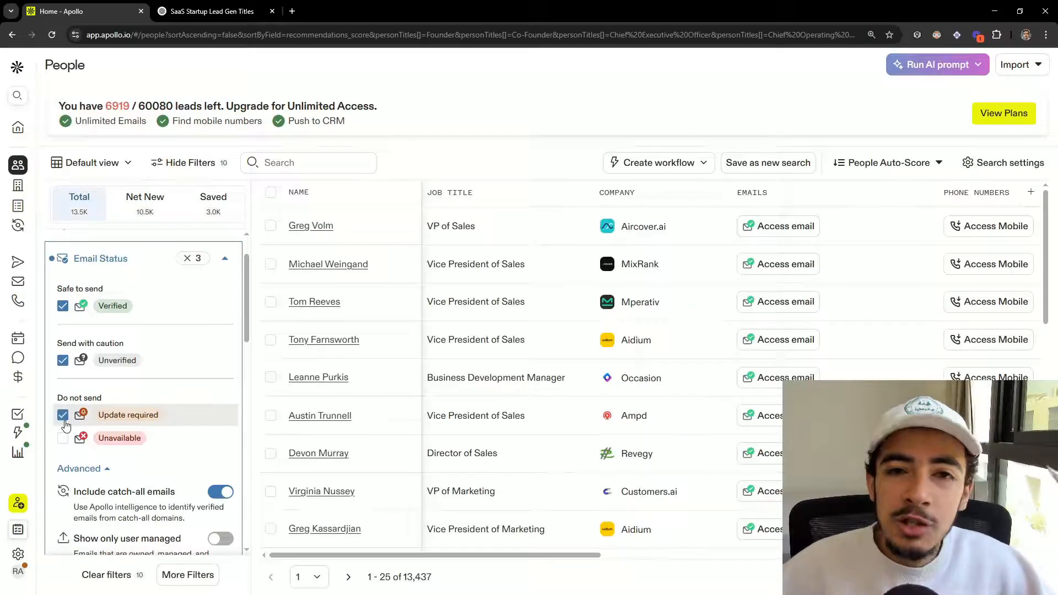
Try limiting the email status filter to Verified only, restore Unverified and Update required, and collapse the filter.
click(63, 419)
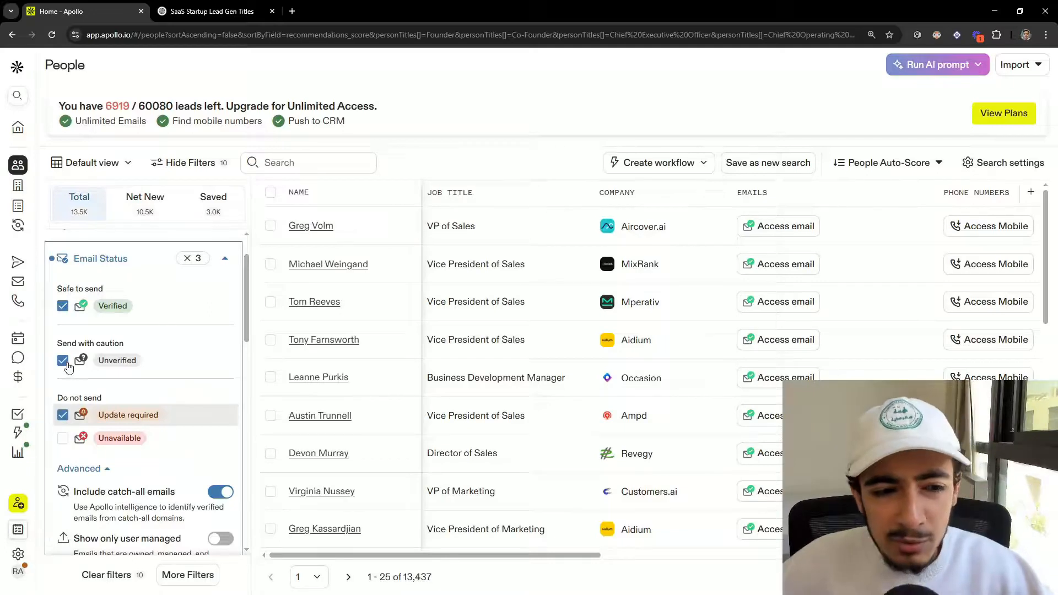
click(128, 365)
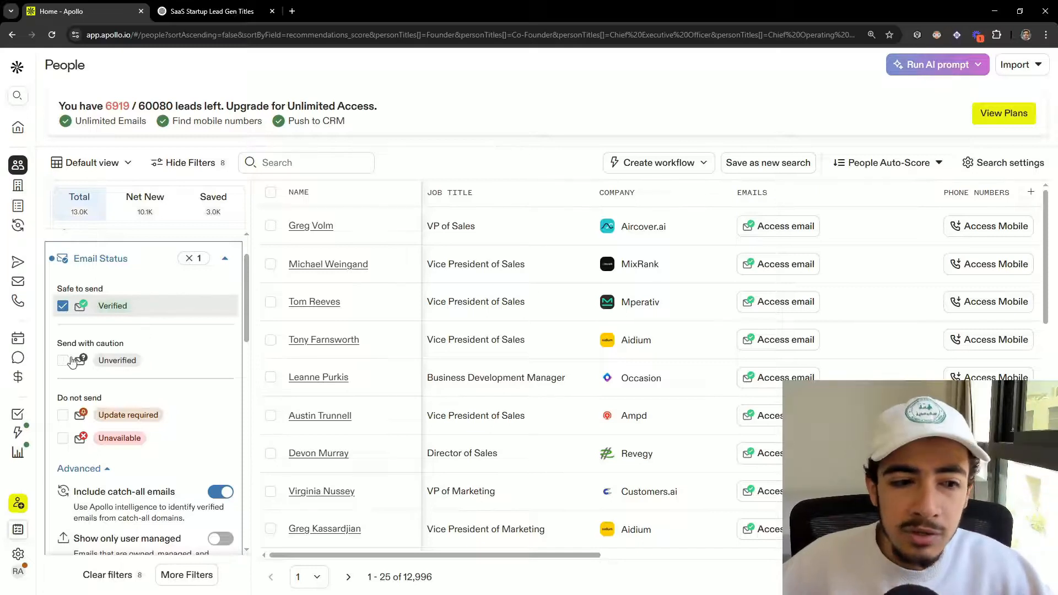
click(63, 417)
click(63, 361)
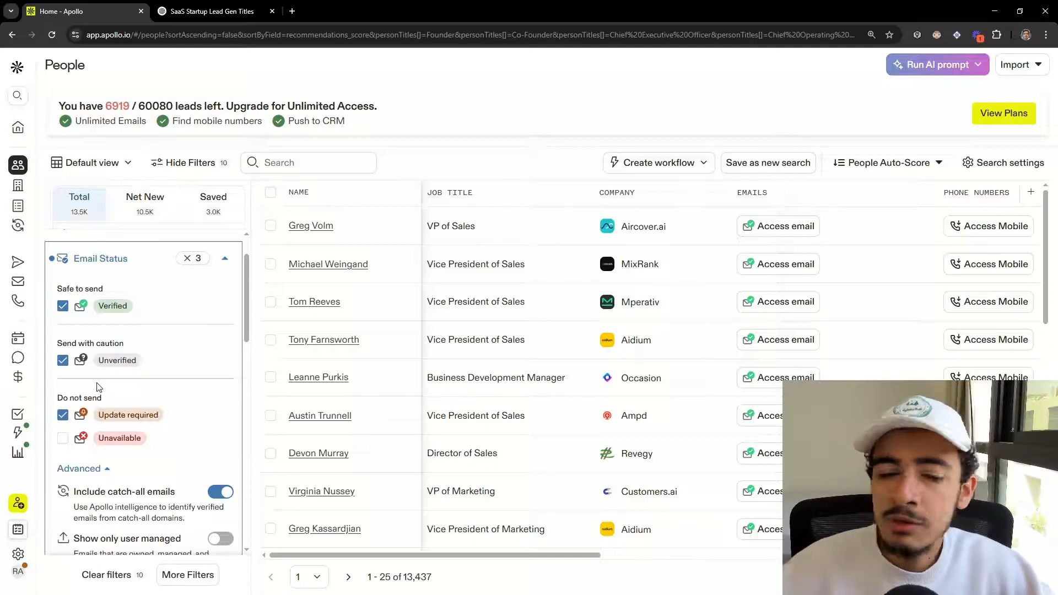
click(83, 259)
scroll(163, 305, up, 1)
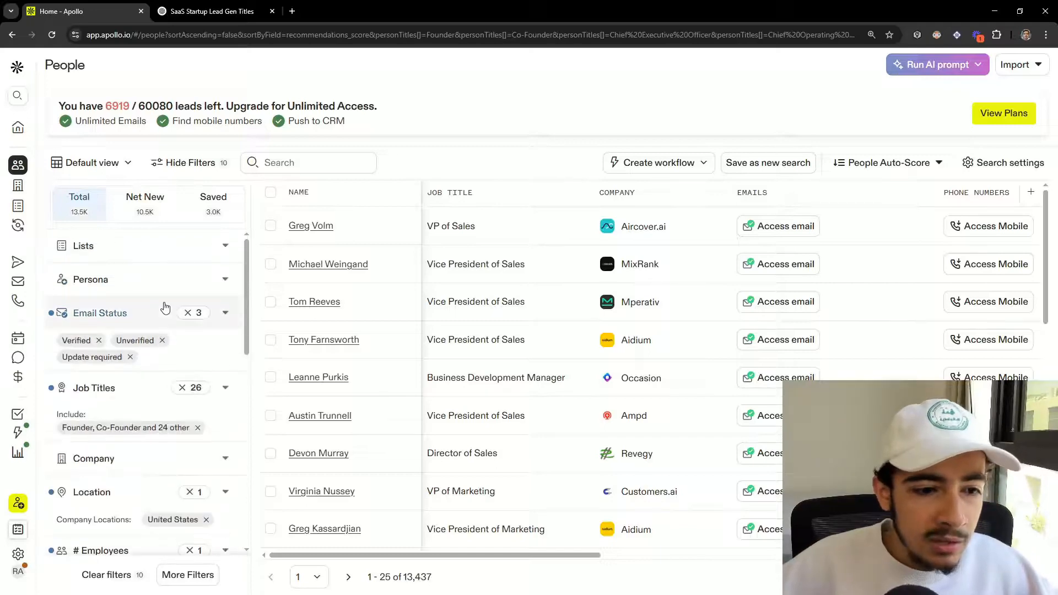
Select all people matching the search, accept the 10000-selection cap, and open the choices for adding them to a list.
scroll(161, 310, down, 7)
scroll(161, 317, up, 5)
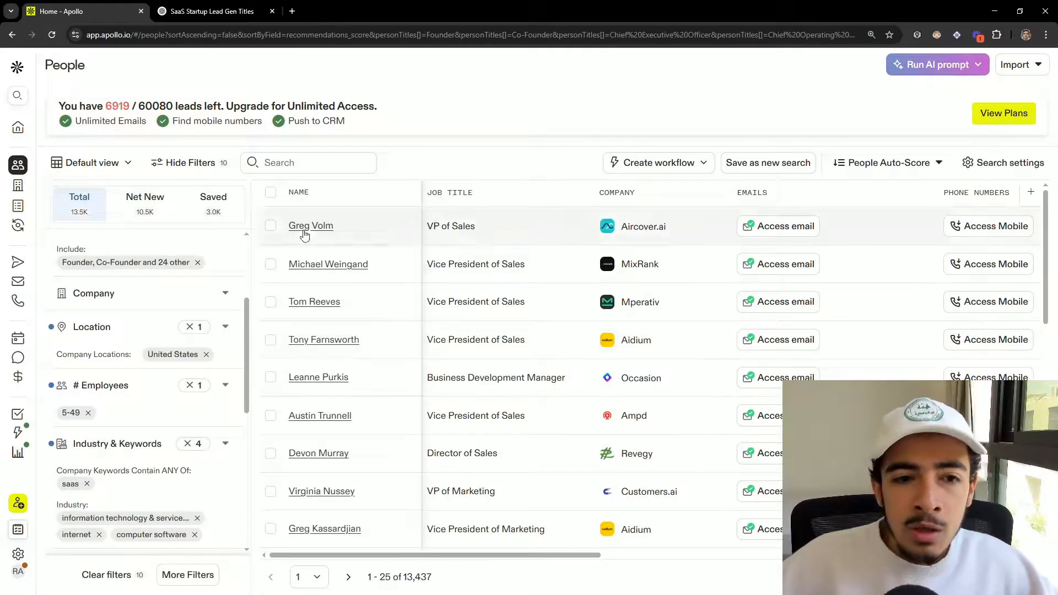
click(270, 194)
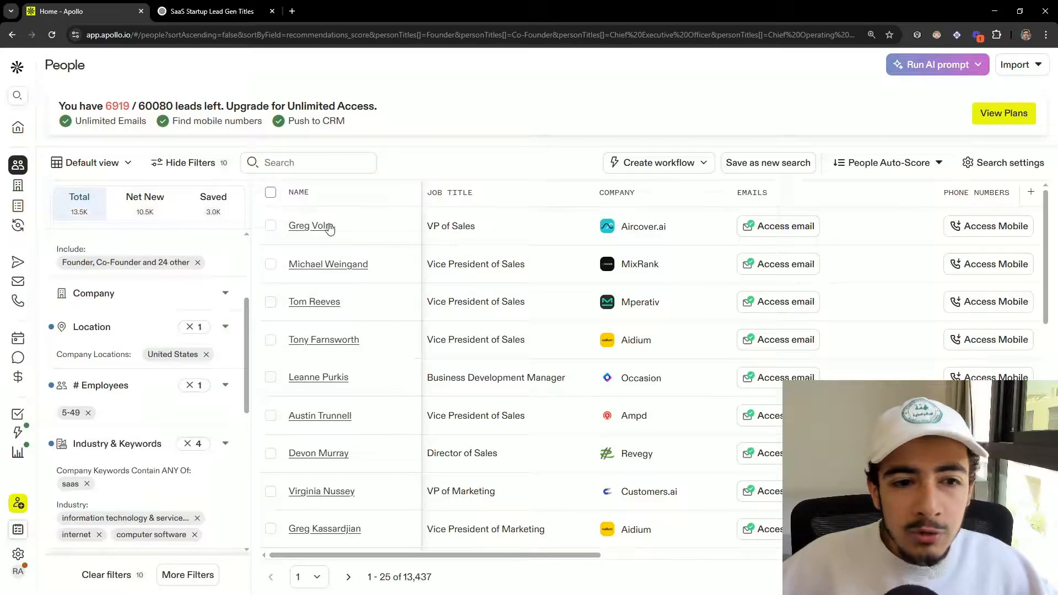
click(59, 312)
click(243, 296)
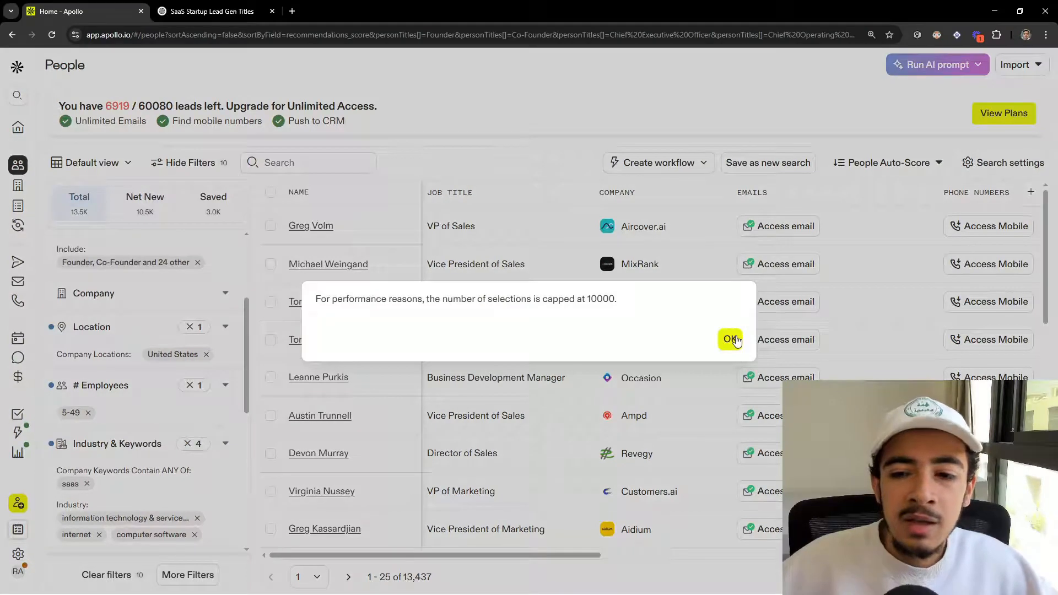
click(731, 339)
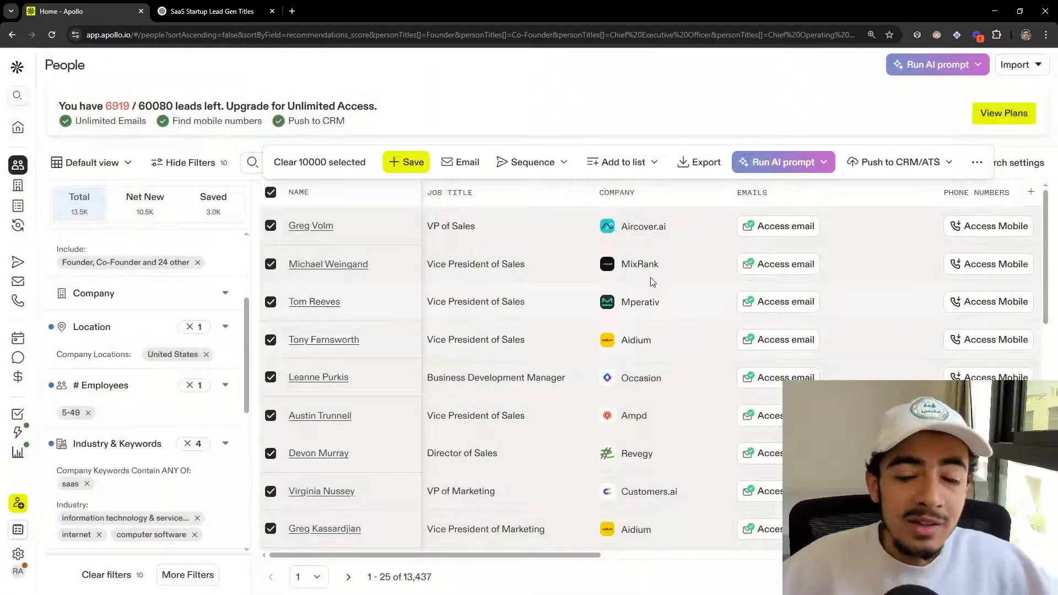
click(632, 164)
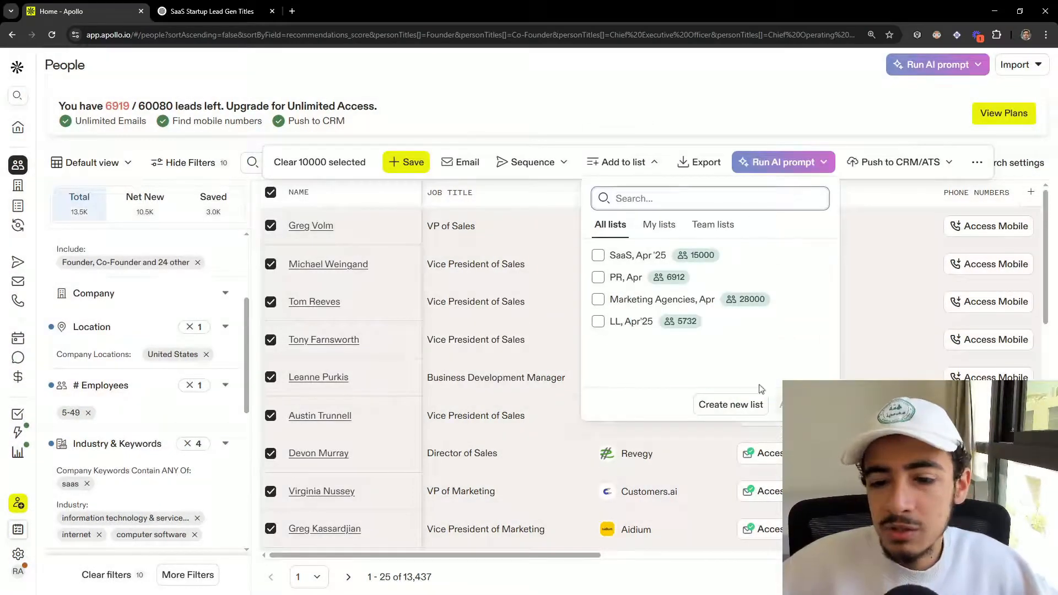
View the saved people lists and return to the people search.
click(21, 213)
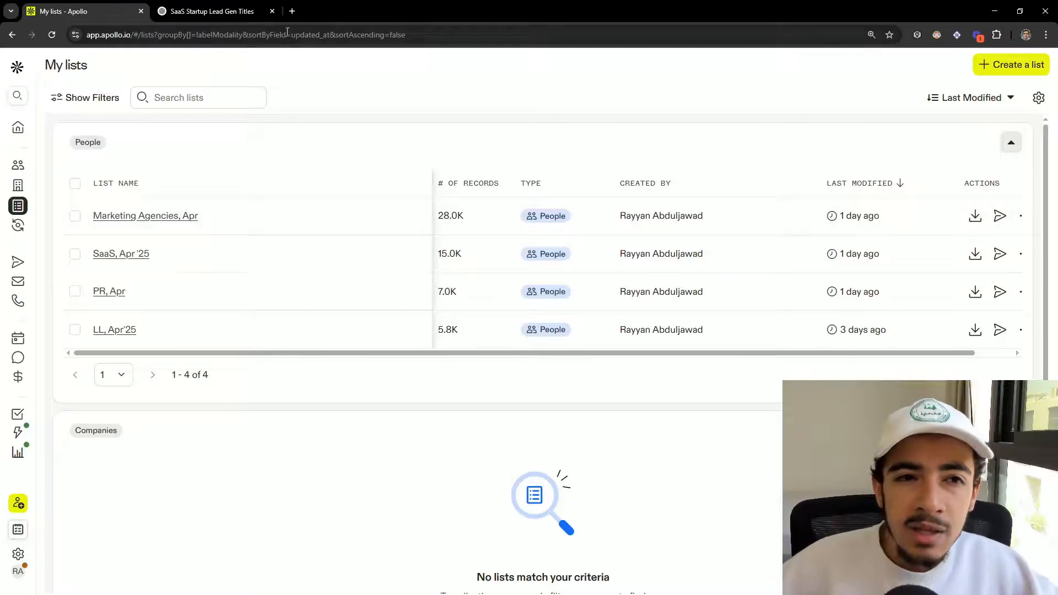
mouse_move(867, 211)
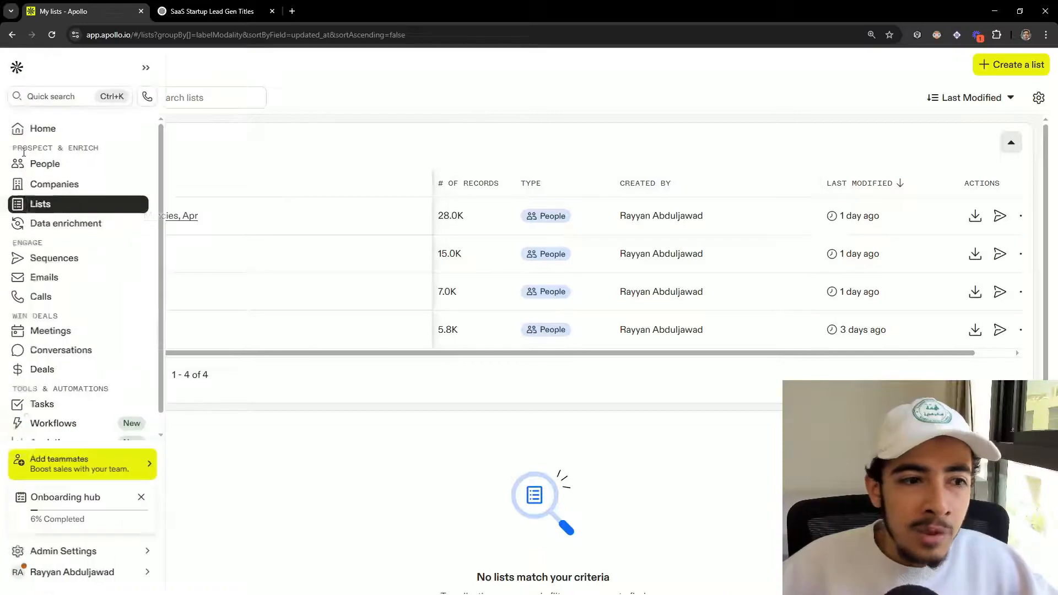
click(45, 164)
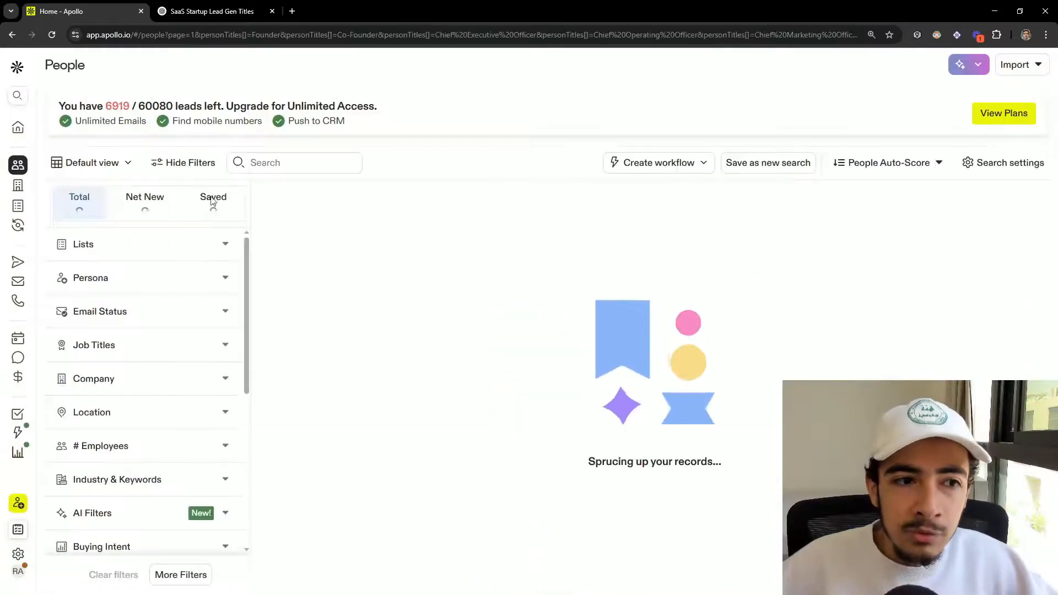